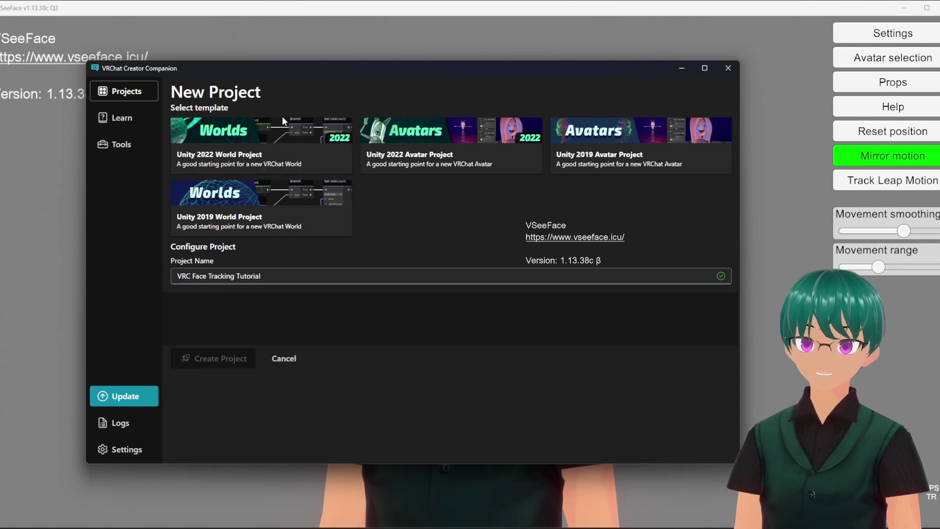
Add the VRCFT templates listing as a community package repository in Creator Companion settings
click(131, 447)
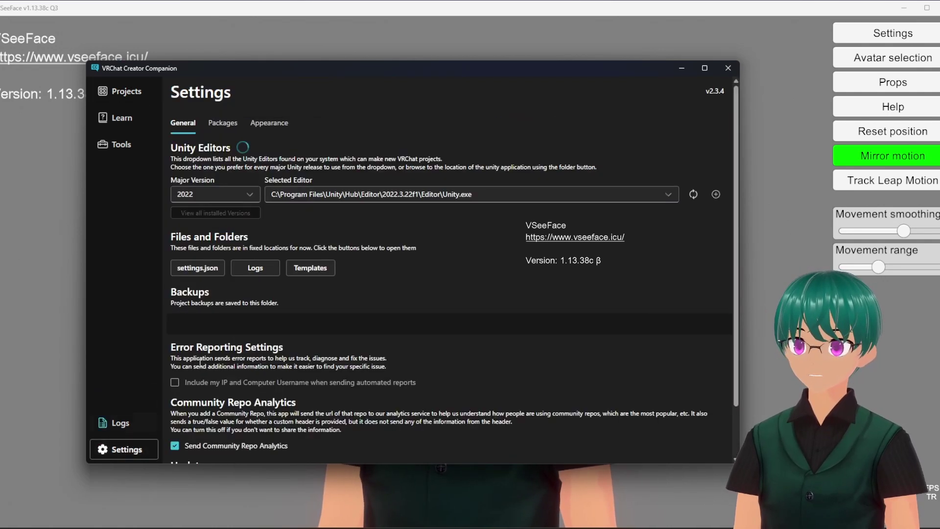
click(223, 123)
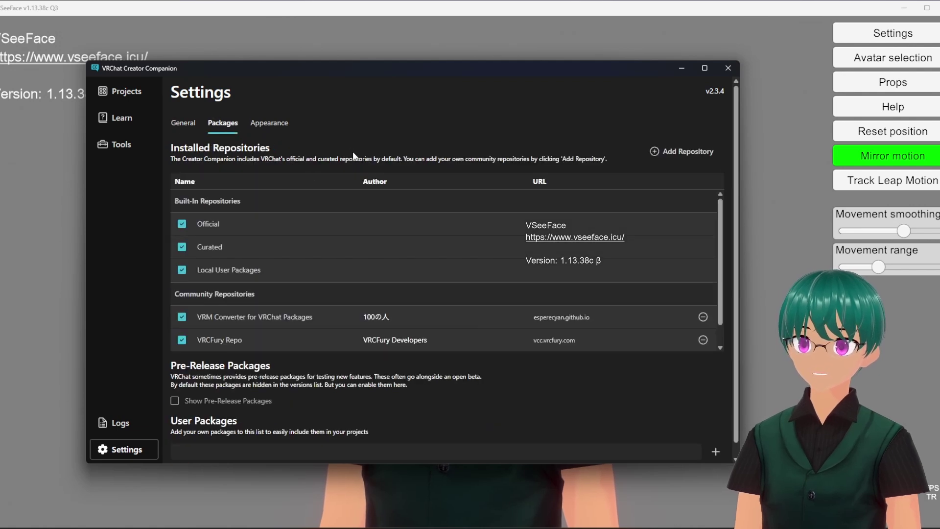
scroll(674, 307, down, 2)
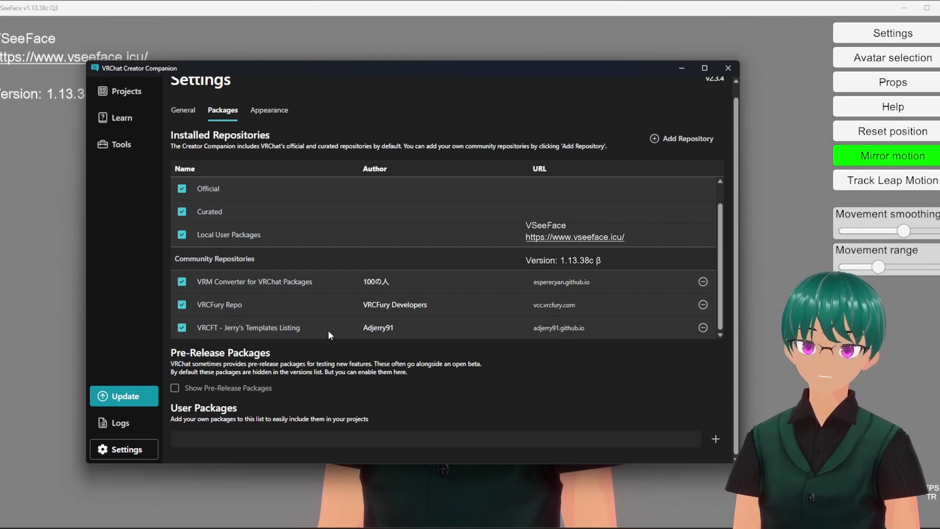
scroll(328, 330, up, 3)
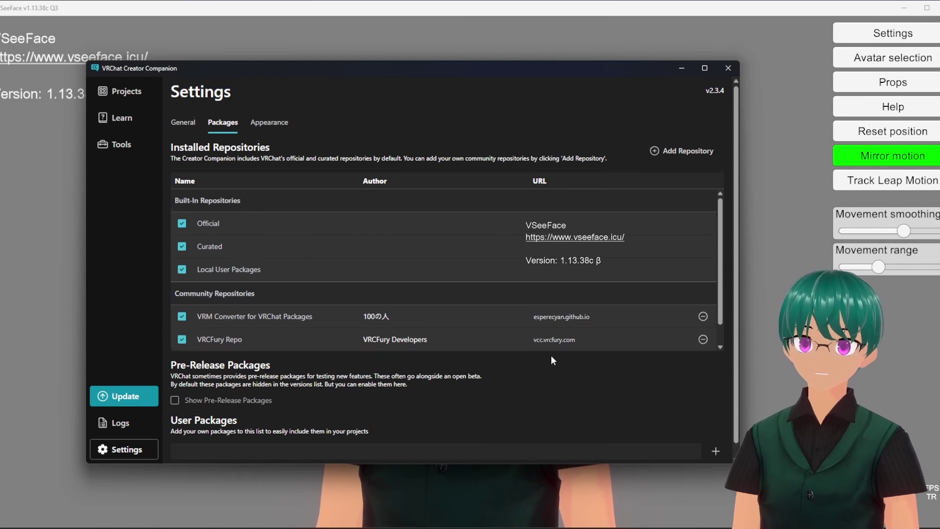
scroll(552, 361, down, 1)
click(683, 139)
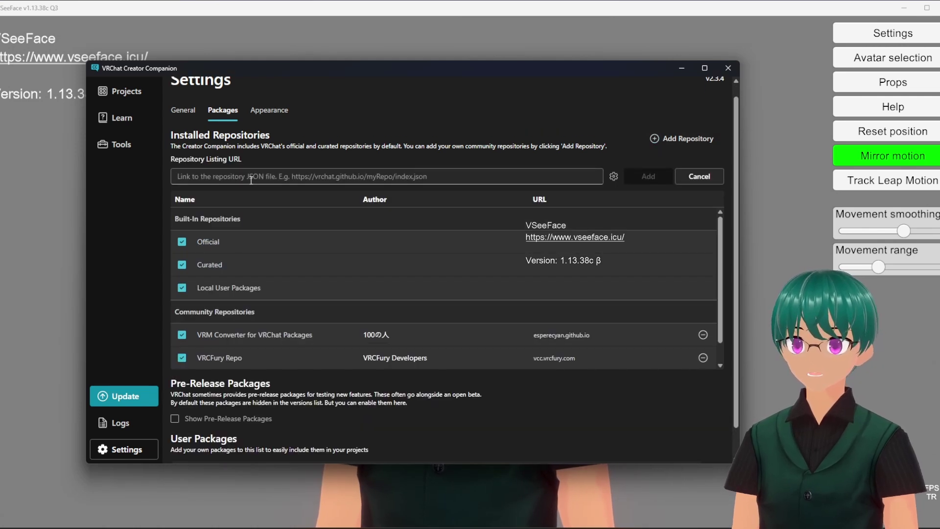
Create the Unity 2022 avatar project named VRC Face Tracking Tutorial
scroll(486, 302, down, 1)
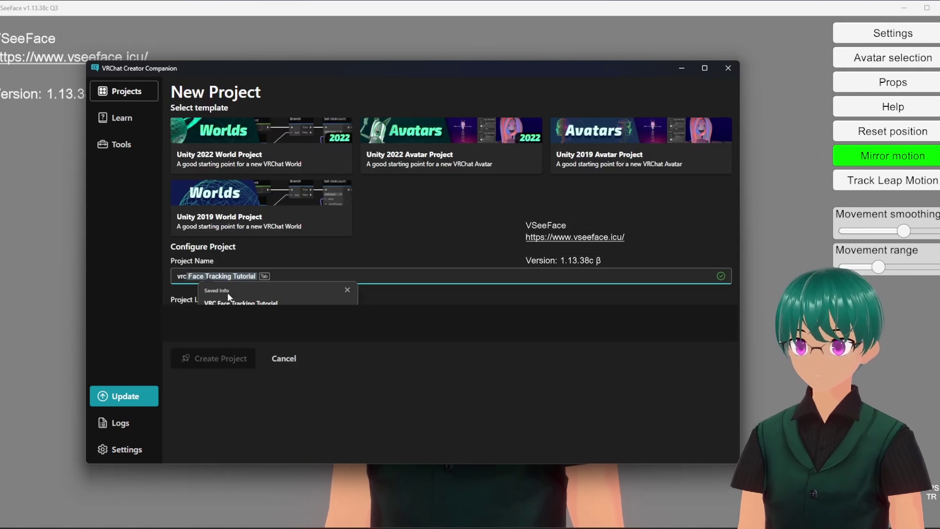
click(503, 150)
click(206, 365)
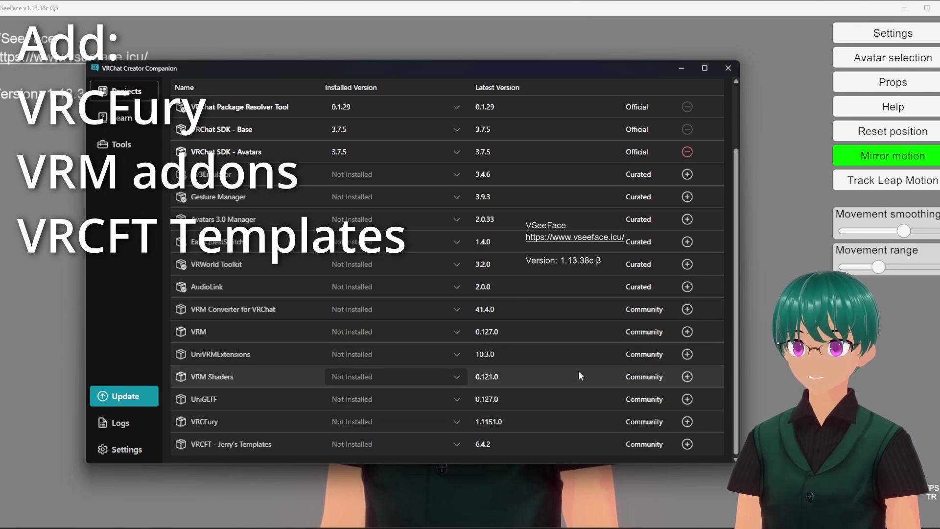
Add the VRM package to the VRC Face Tracking Tutorial project
click(688, 331)
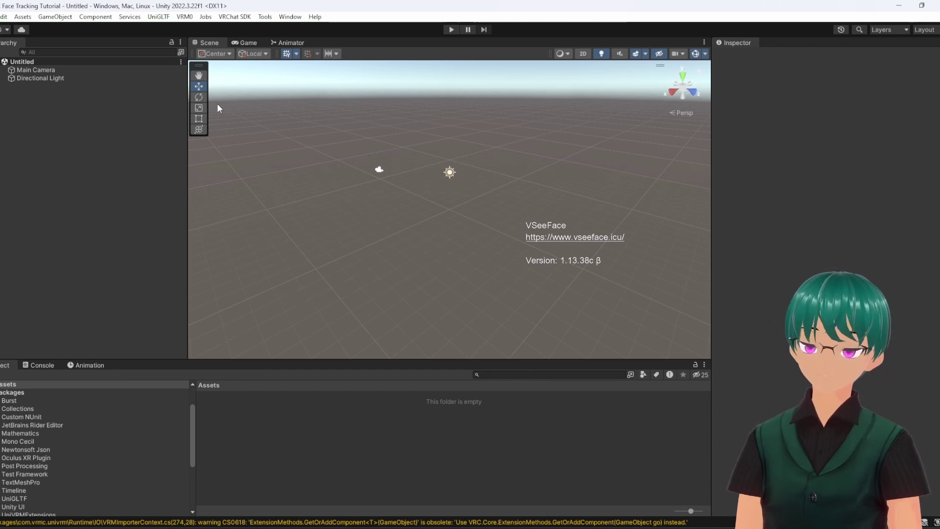
Import the HANA_Tool custom unity package with all its assets
click(23, 17)
mouse_move(81, 144)
click(206, 143)
double_click(115, 122)
double_click(112, 135)
click(420, 340)
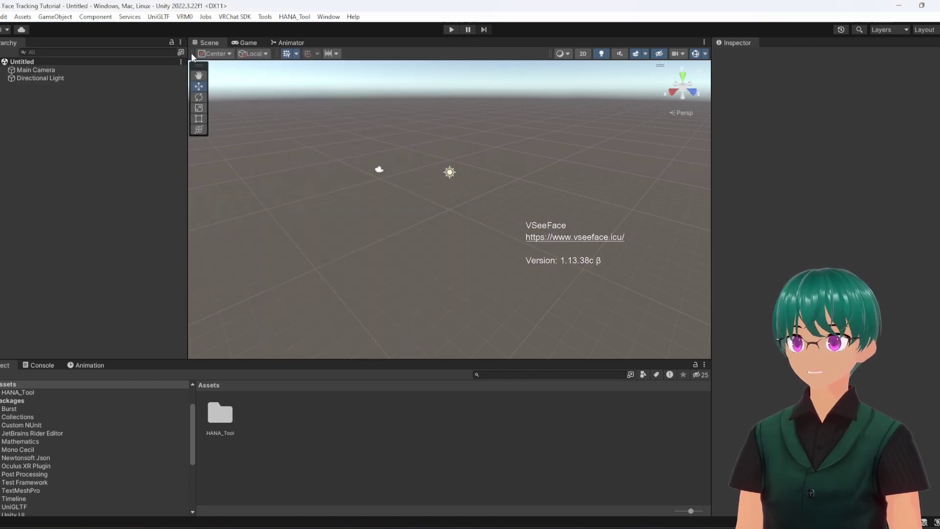
Import Suporsalad avatar.vrm as a VRM 0.x model and save it as a prefab
click(185, 17)
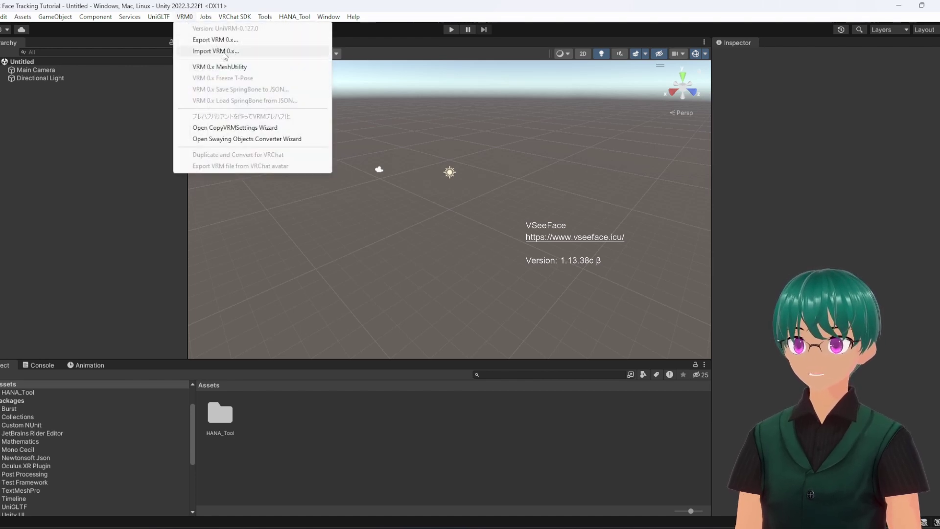
click(224, 55)
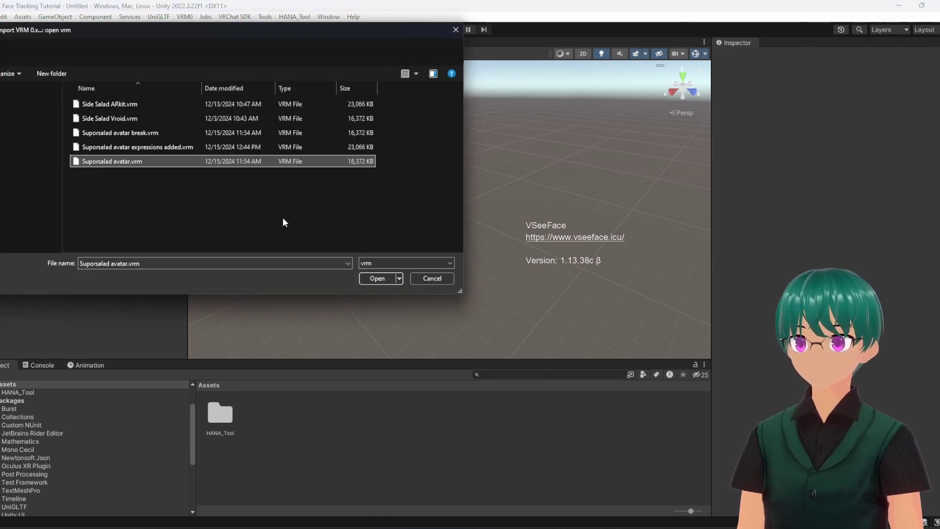
click(375, 279)
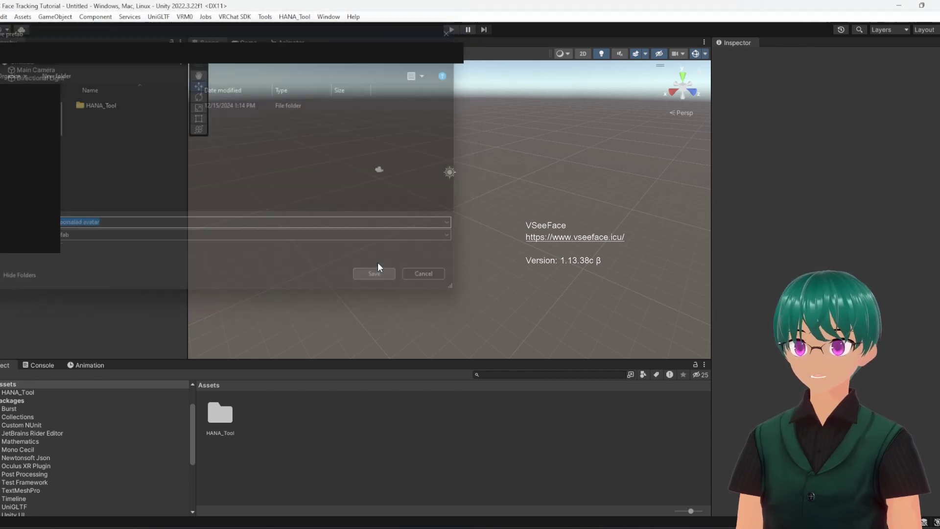
click(379, 277)
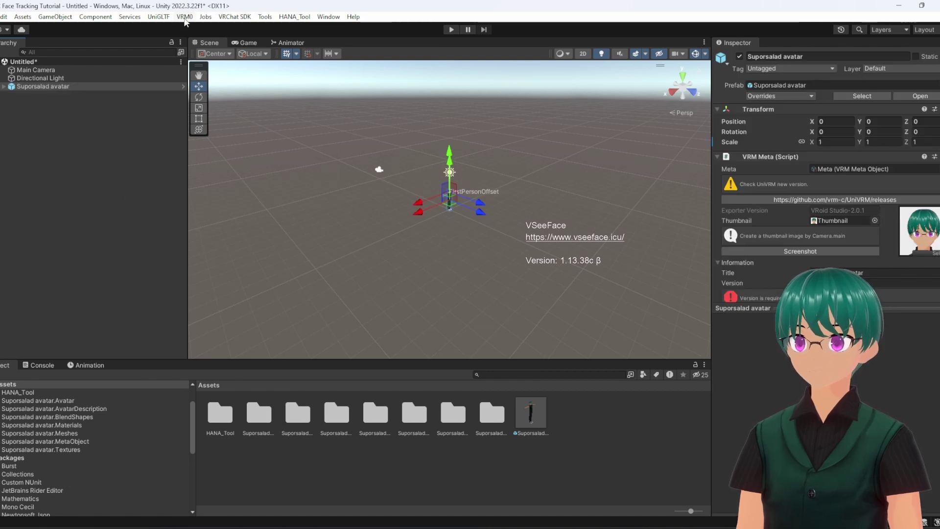
click(185, 20)
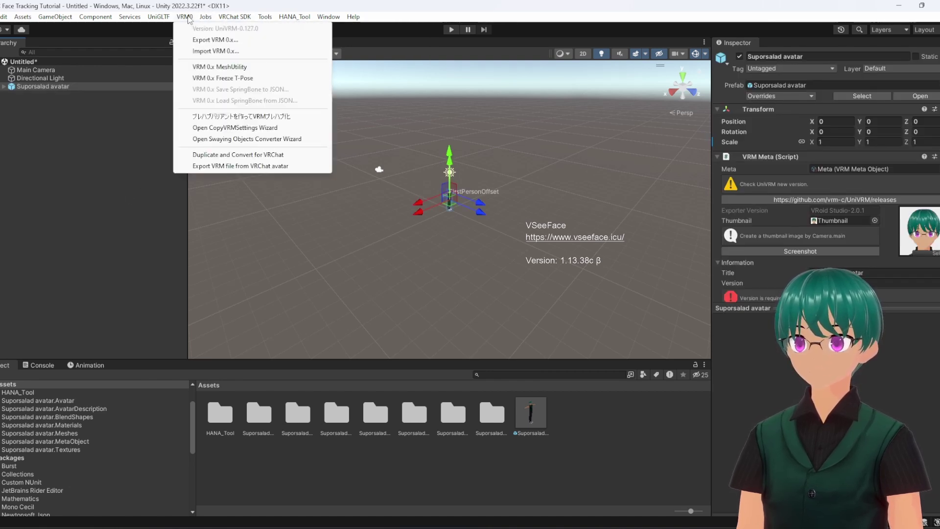
Read the PerfectSync blendshapes onto the avatar's Face mesh with HANA_Tool Reader
mouse_move(287, 21)
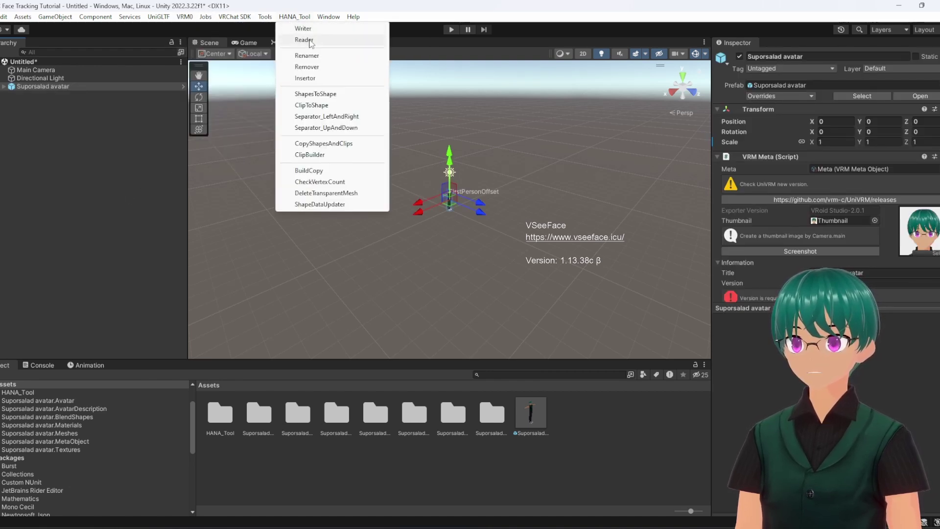
click(304, 40)
click(4, 86)
drag(31, 102, 457, 121)
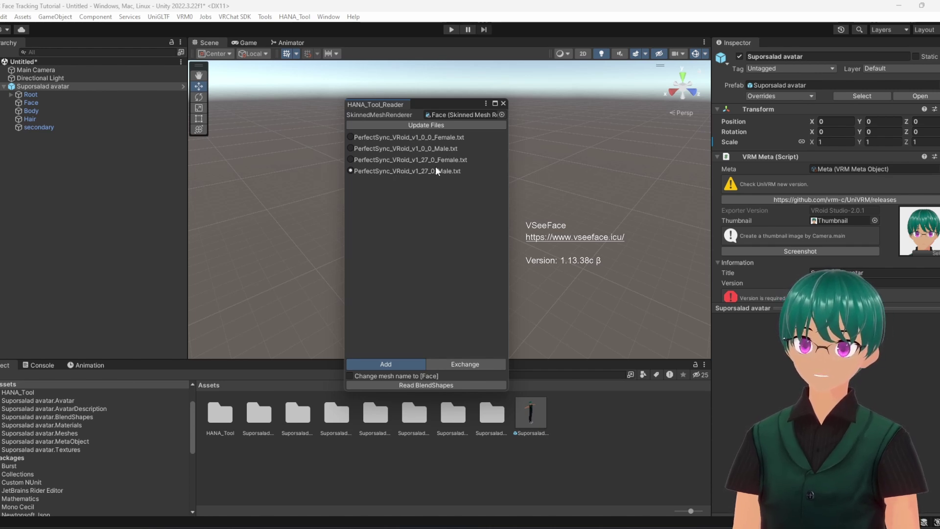
click(408, 385)
click(537, 288)
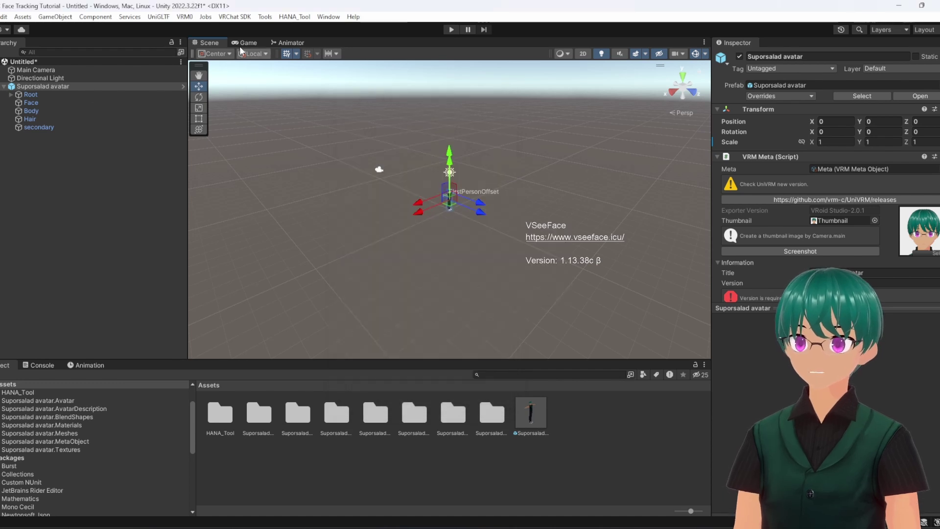
Build ARKit expression clips for Suporsalad avatar with HANA_Tool ClipBuilder
click(294, 16)
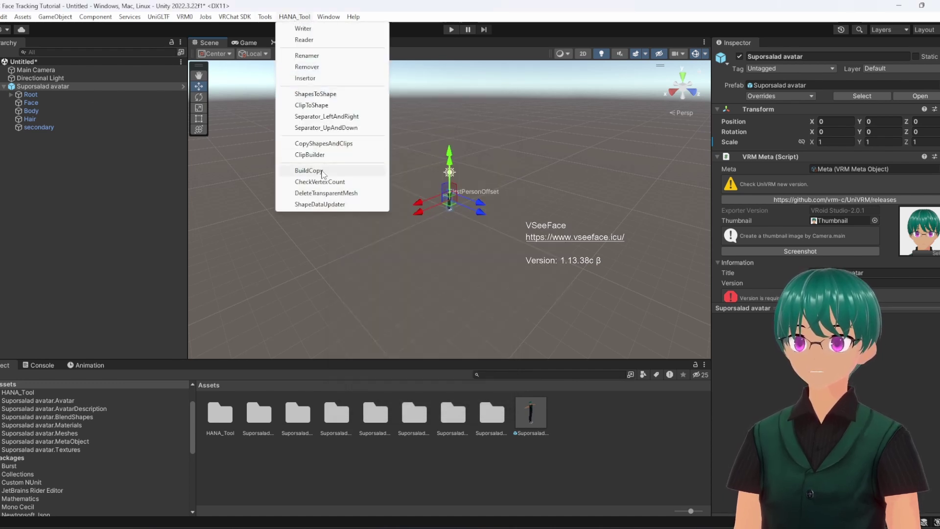
click(313, 155)
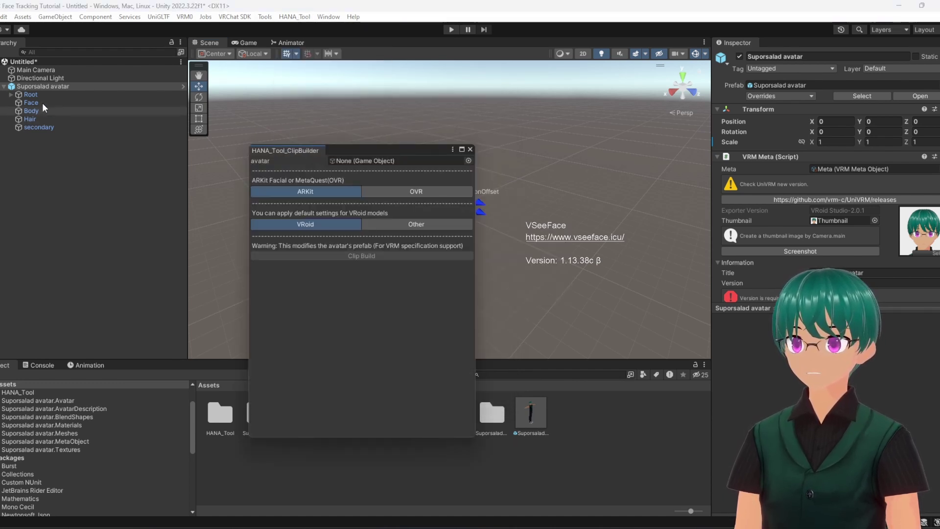
drag(23, 87, 363, 163)
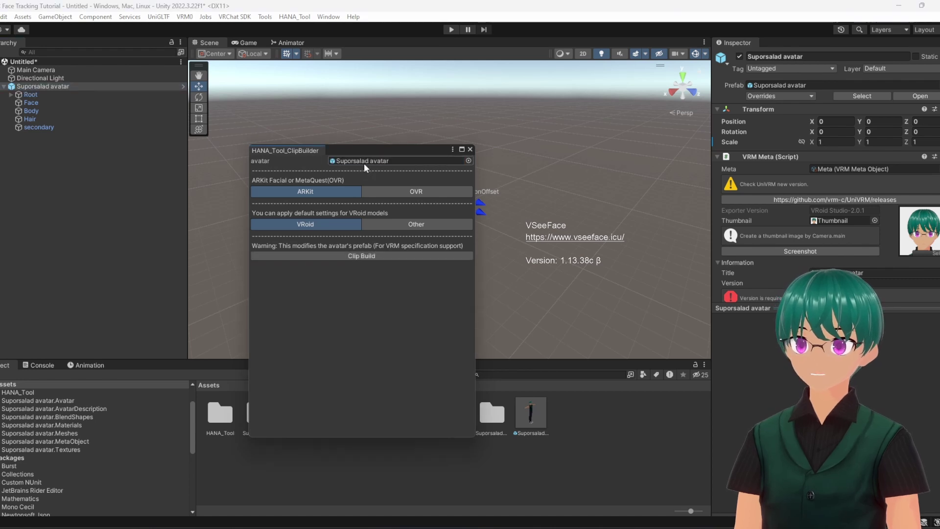
click(362, 257)
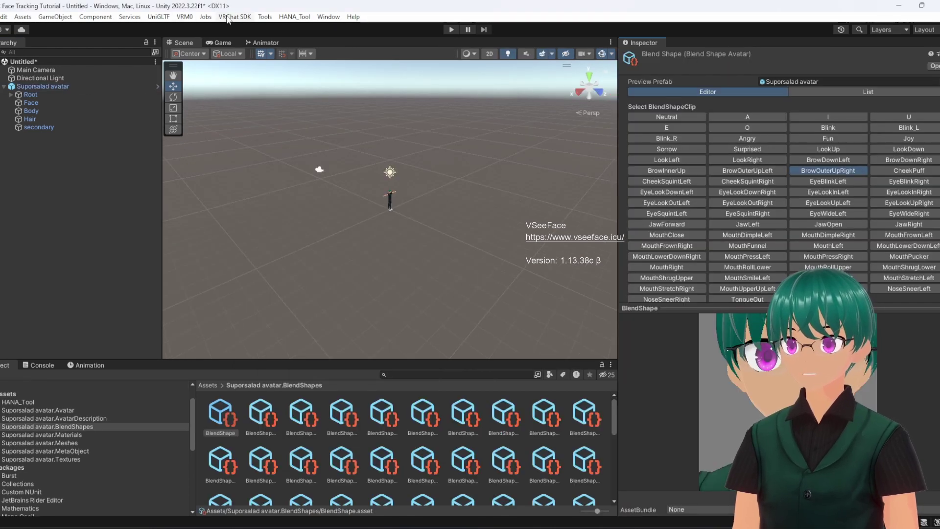
Check the VRChat SDK and VRM menus with the Suporsalad avatar selected
click(227, 17)
click(227, 18)
click(185, 18)
click(185, 18)
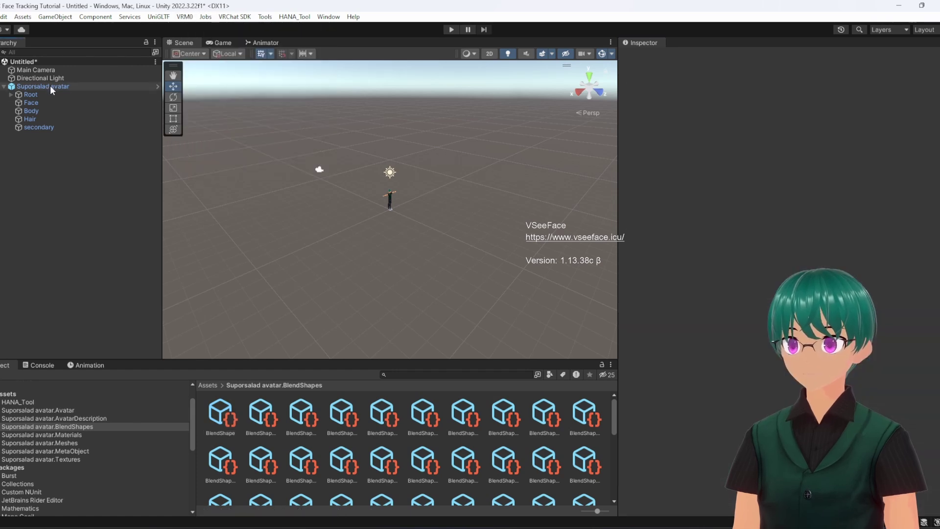
click(51, 86)
click(185, 18)
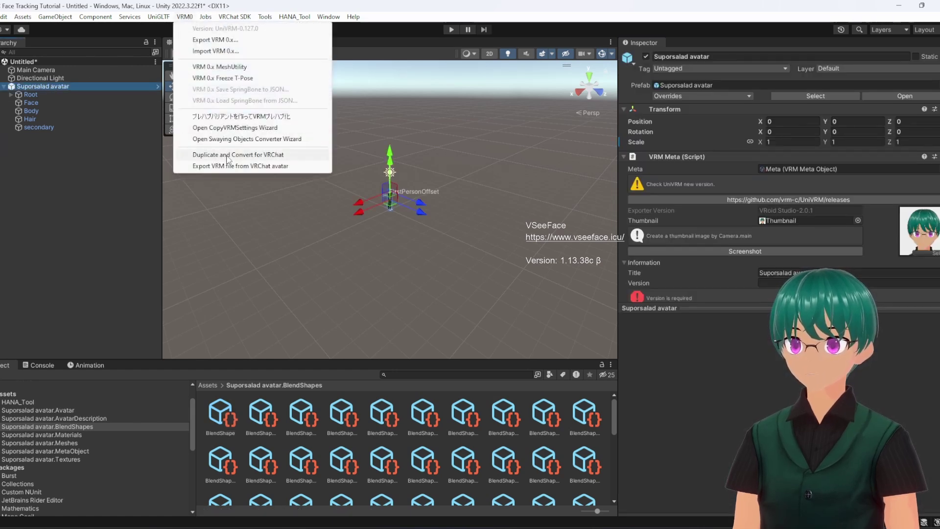
Duplicate the avatar as a VRChat version and deactivate the original Suporsalad avatar
click(227, 155)
click(754, 434)
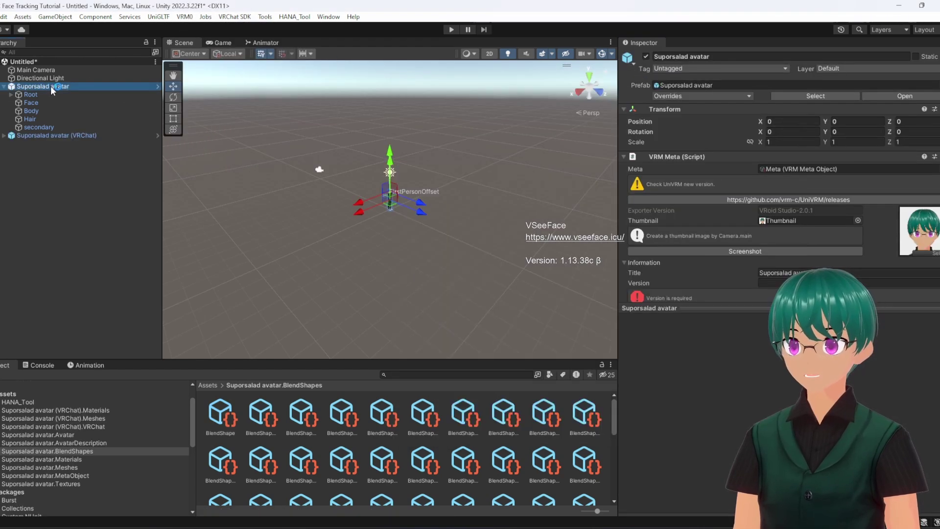
click(647, 57)
double_click(57, 136)
scroll(29, 461, down, 10)
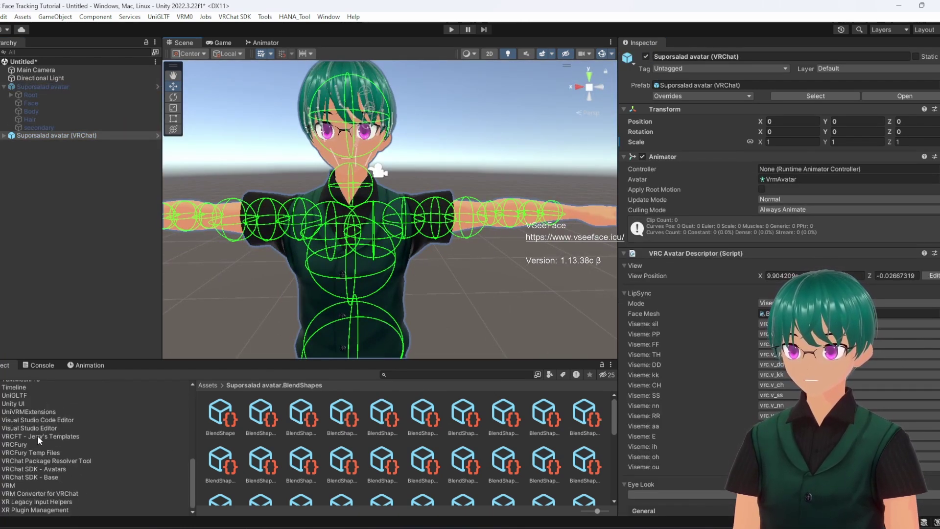
Place the ARKit Blendshapes prefab from the templates' Prefabs folder under Suporsalad avatar (VRChat)
click(38, 436)
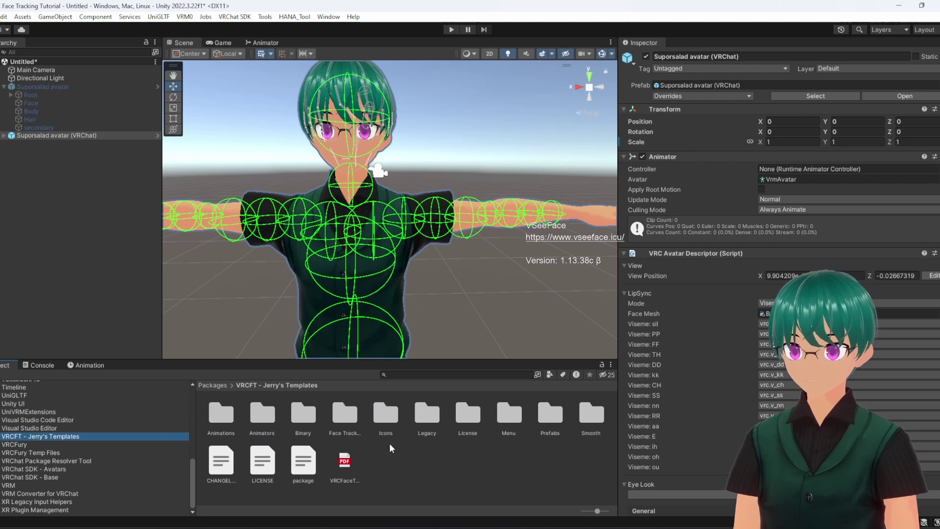
double_click(551, 413)
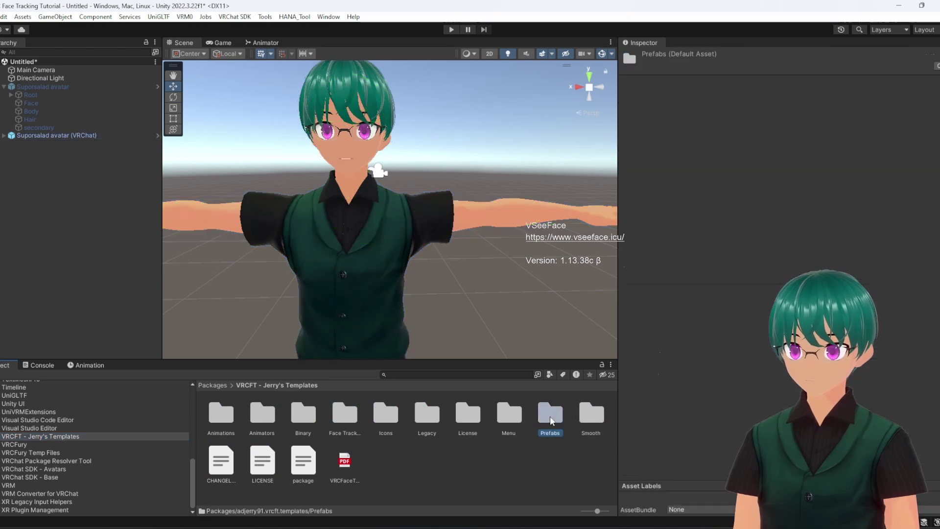
click(264, 416)
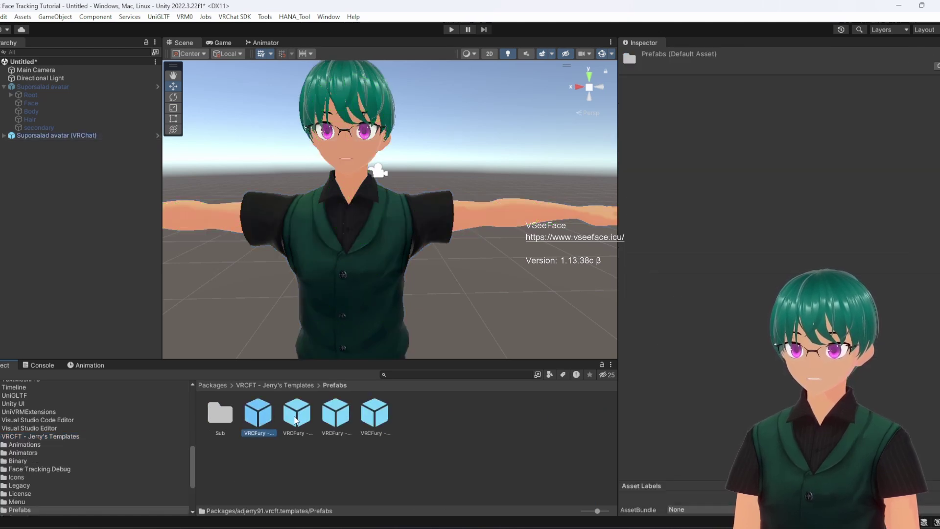
click(297, 417)
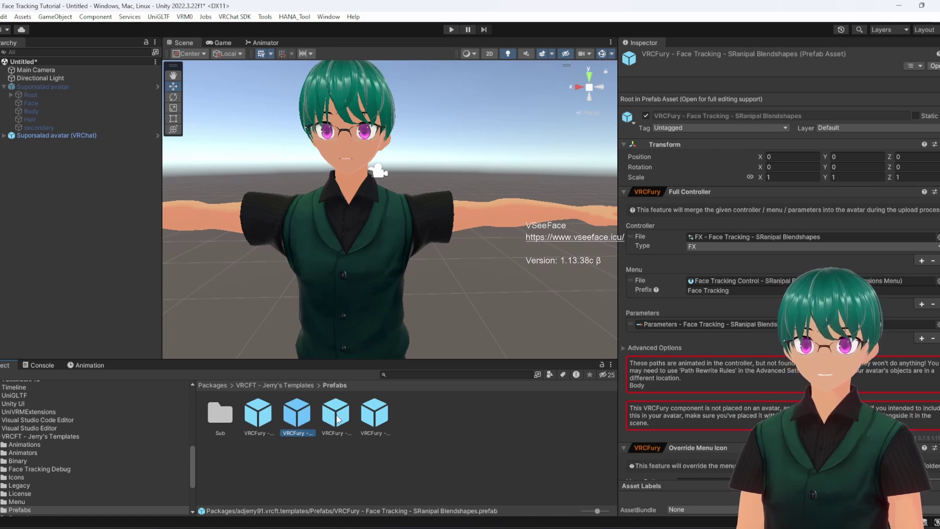
click(336, 416)
click(375, 416)
click(249, 413)
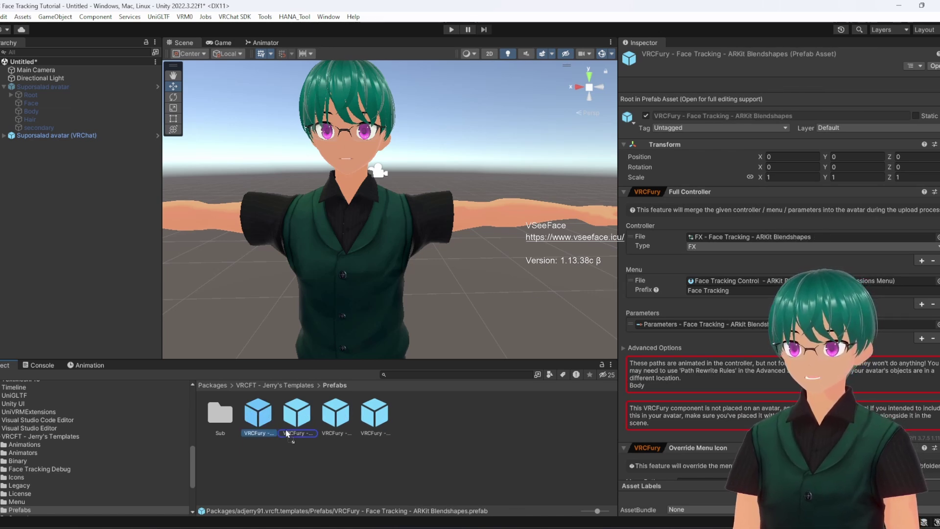
drag(55, 146, 203, 322)
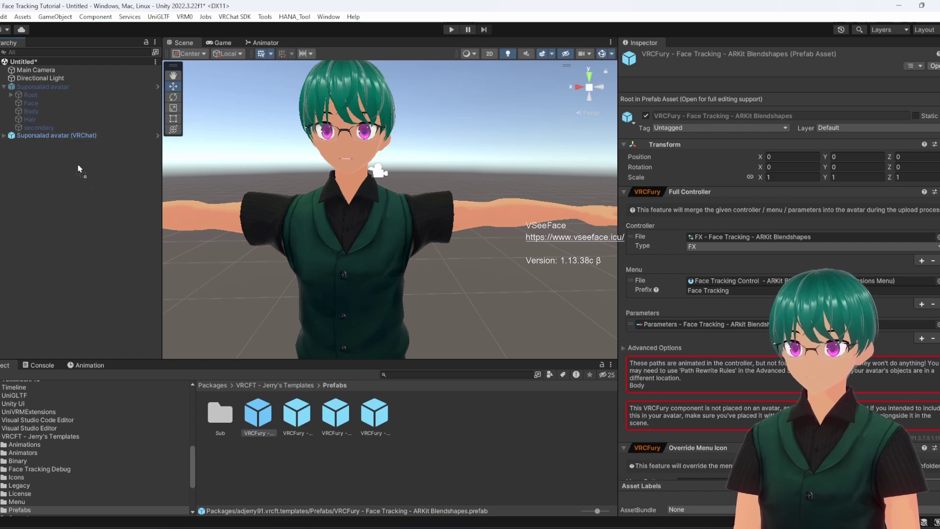
drag(46, 137, 48, 137)
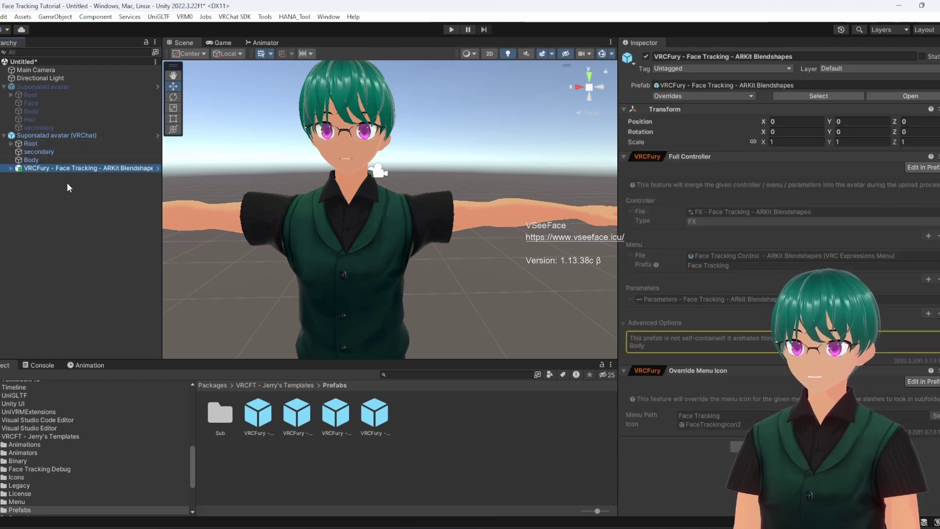
scroll(310, 210, down, 5)
Zoom to the avatar's face and preview Eye_Look_Down_Left_Rot from Animations > Eye Rotation
right_drag(311, 209, 347, 206)
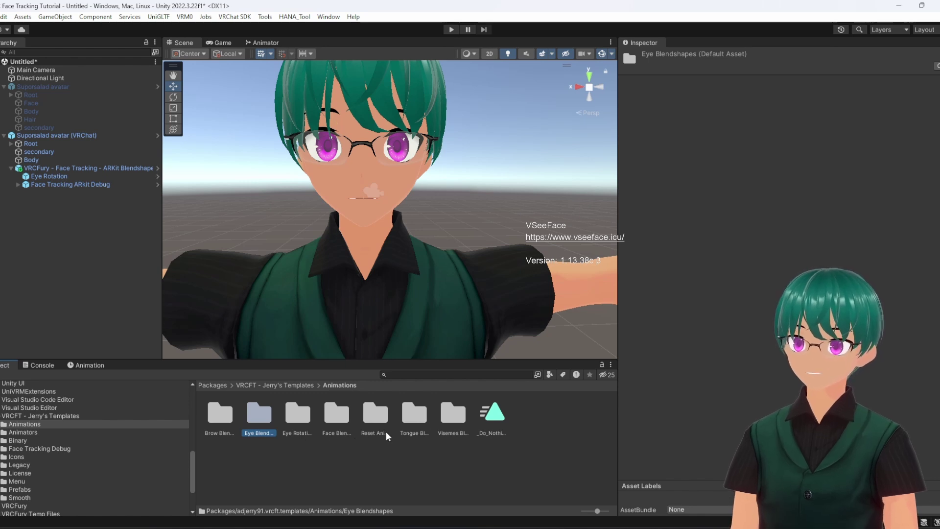
double_click(298, 416)
click(216, 415)
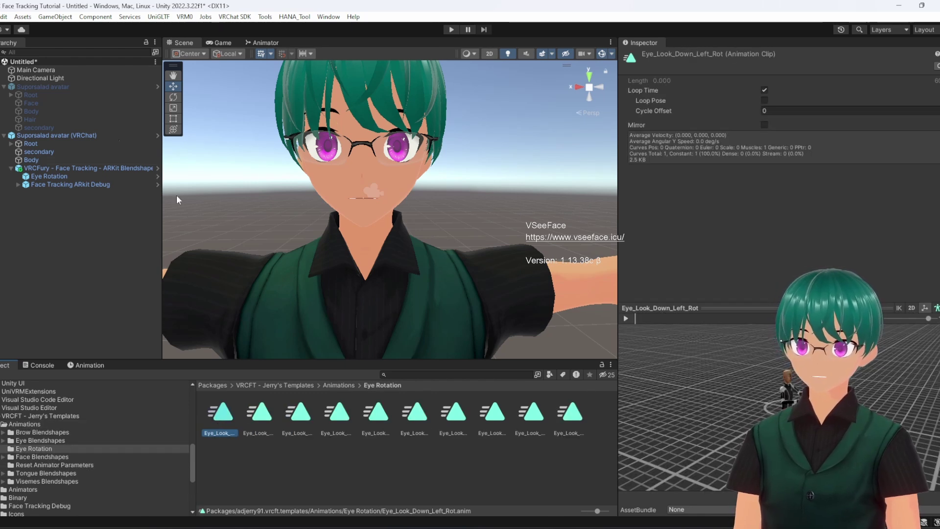
drag(36, 136, 767, 383)
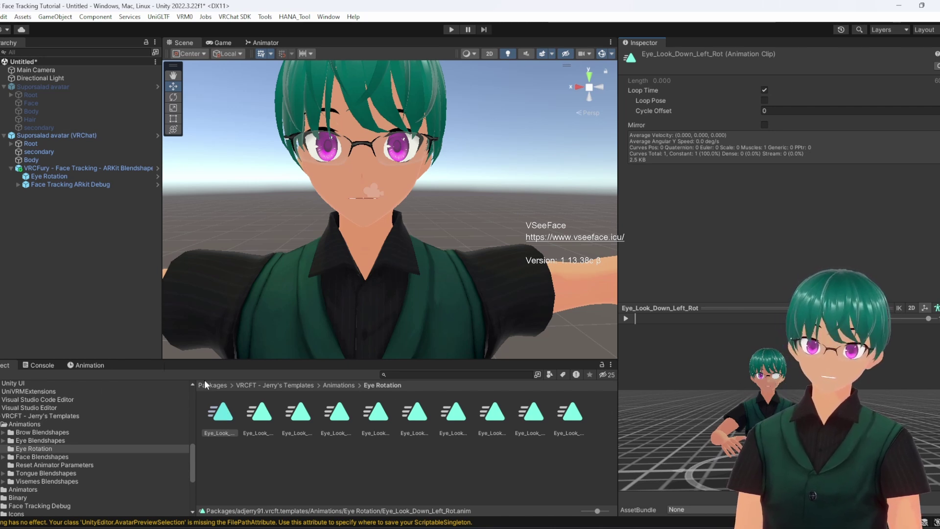
Edit the Down-Up values of the Eye_Look_Down left and right clips, right eye to -3
double_click(220, 411)
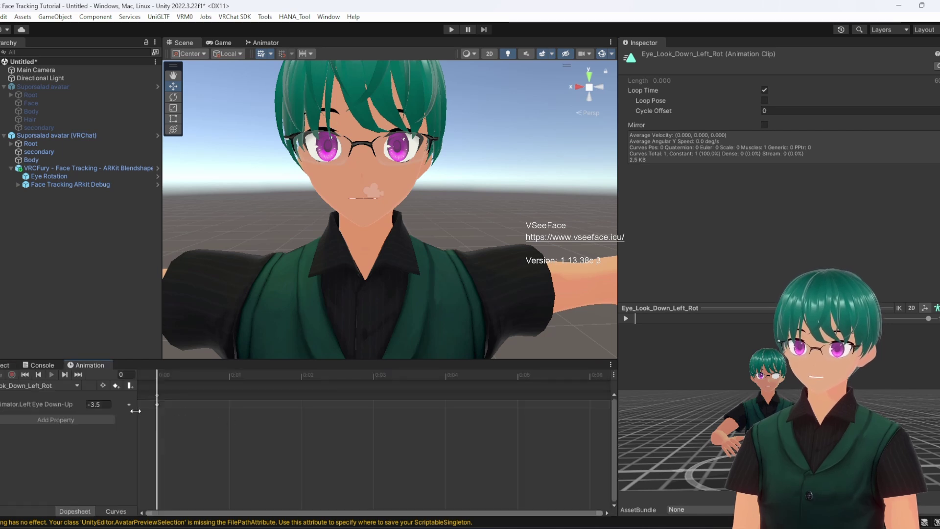
click(102, 405)
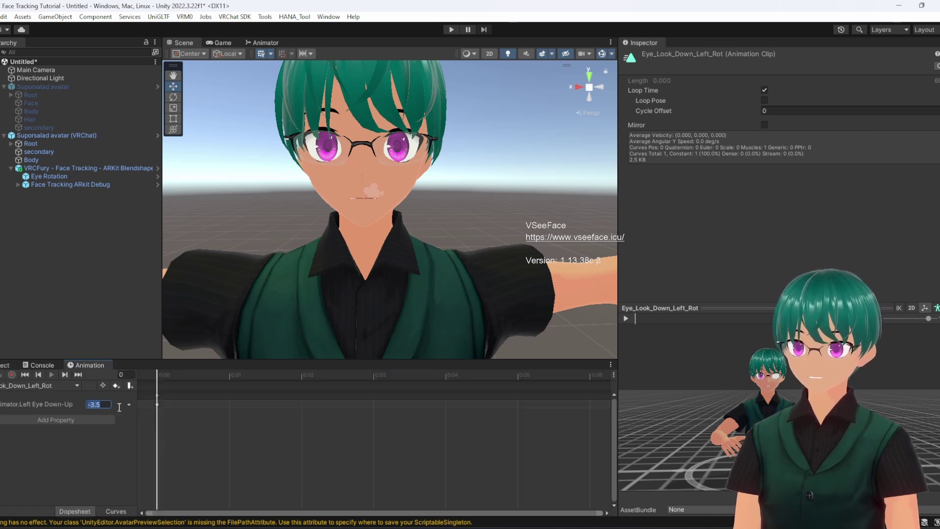
text(-1)
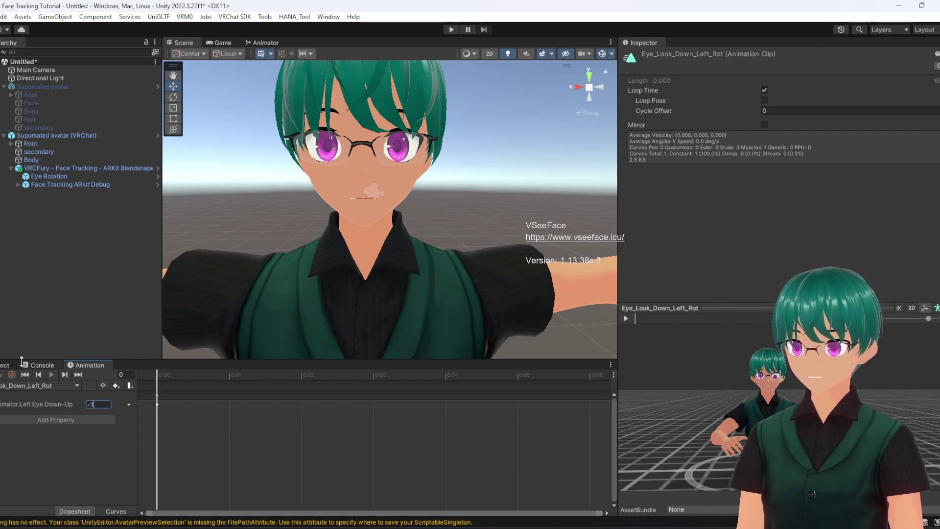
click(4, 366)
click(257, 420)
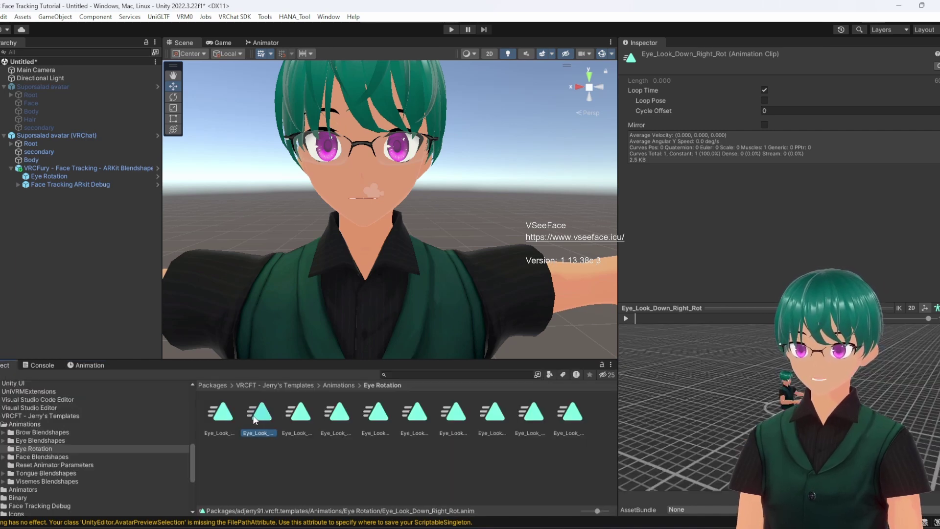
click(90, 366)
click(105, 405)
text(-3.)
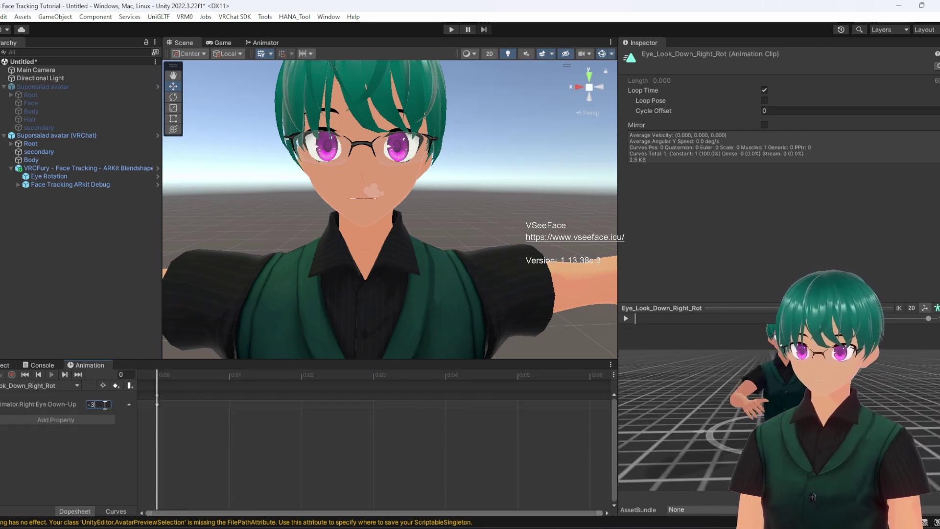
Set Eye_Look_In_Left_Rot's Left Eye In-Out to -0.3 and edit Eye_Look_In_Right_Rot's Right Eye In-Out
click(4, 366)
click(300, 407)
click(90, 366)
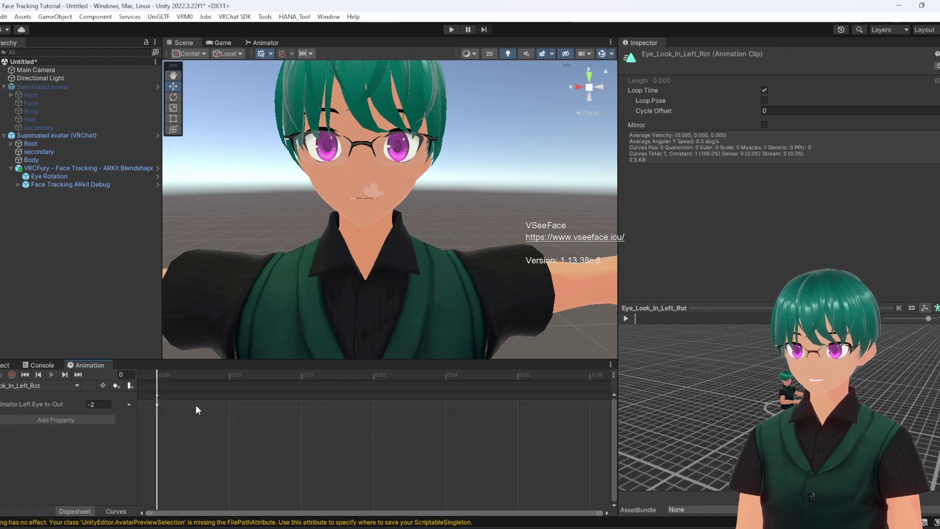
click(104, 405)
text(-0.5)
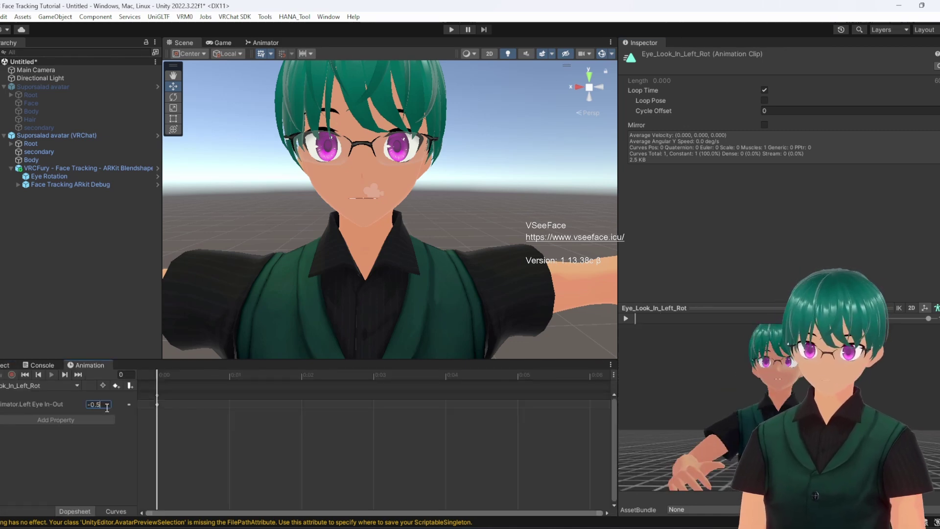
key(BackSpace)
text(3)
click(5, 364)
double_click(318, 426)
click(103, 405)
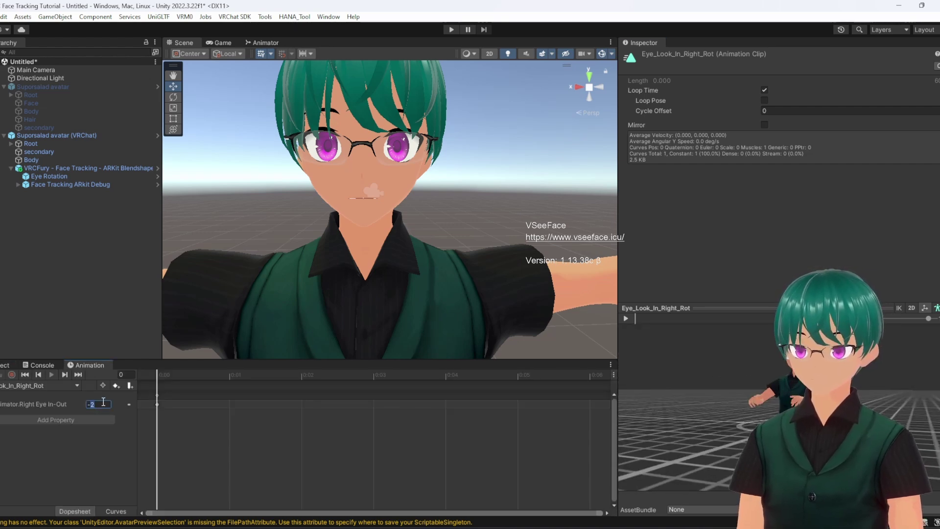
Preview the neutral eye clips and set Eye_Look_Out_Left_Rot's Left Eye In-Out to .5
click(5, 365)
click(376, 414)
scroll(786, 385, up, 10)
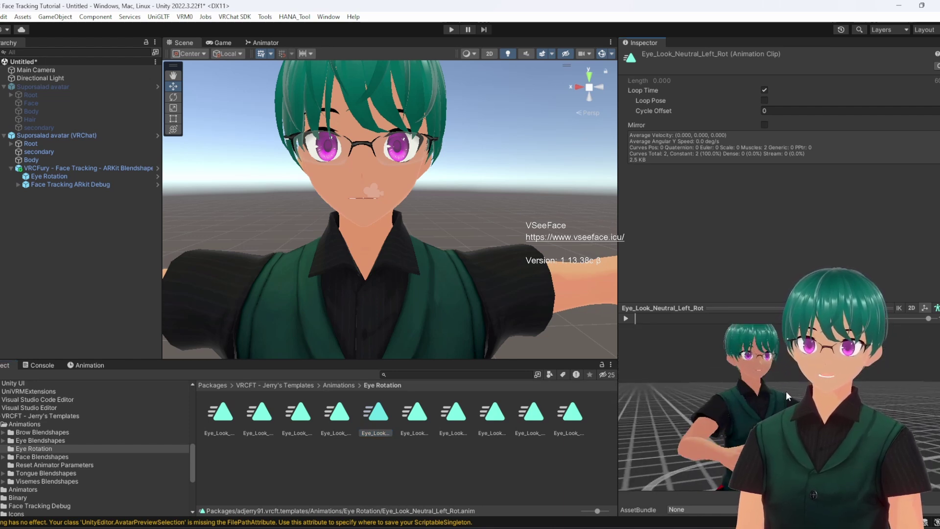
click(415, 414)
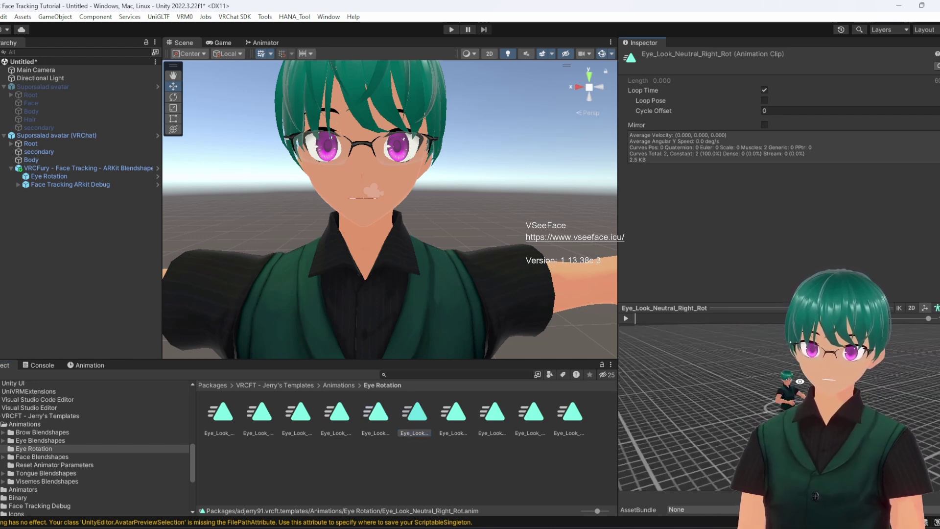
click(454, 413)
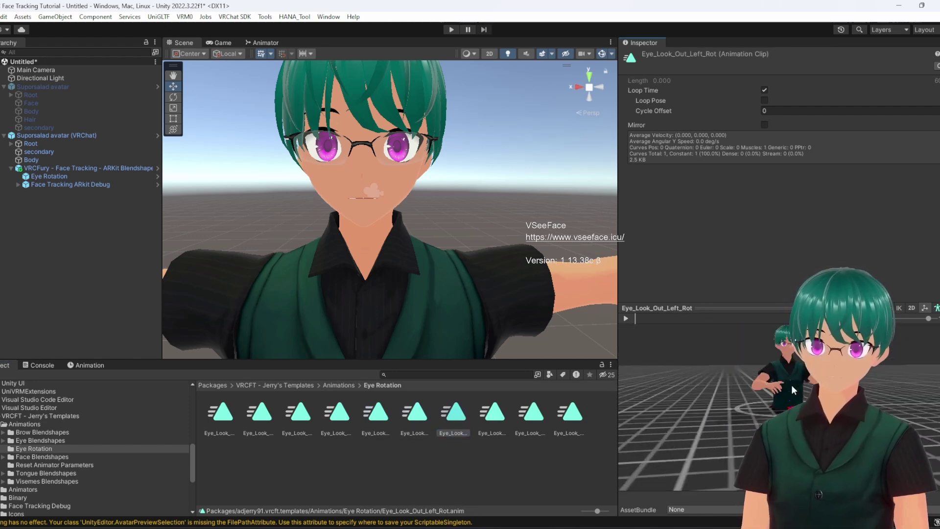
click(86, 365)
click(104, 404)
text(1)
key(BackSpace)
text(.5)
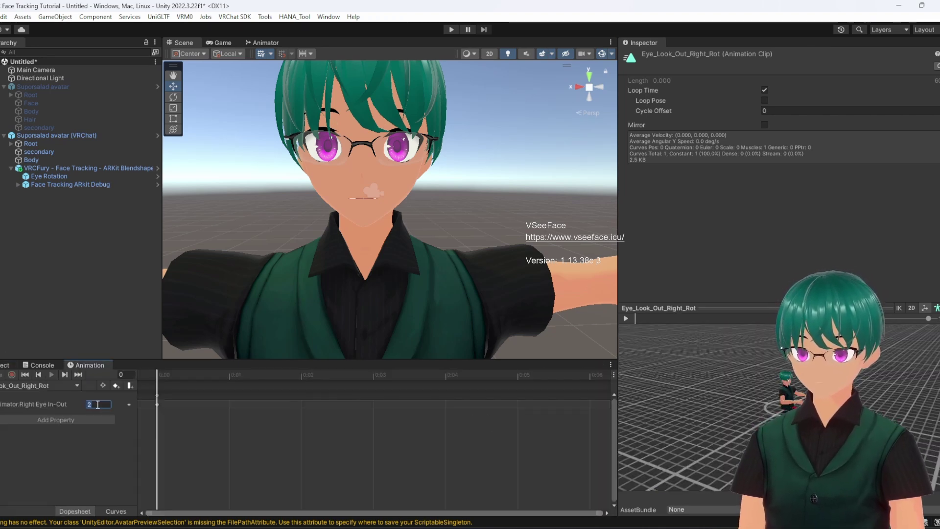
Review the keyed values of the Eye_Look_Up_Left_Rot and Eye_Look_Up_Right_Rot clips
click(13, 366)
click(532, 414)
scroll(790, 404, up, 5)
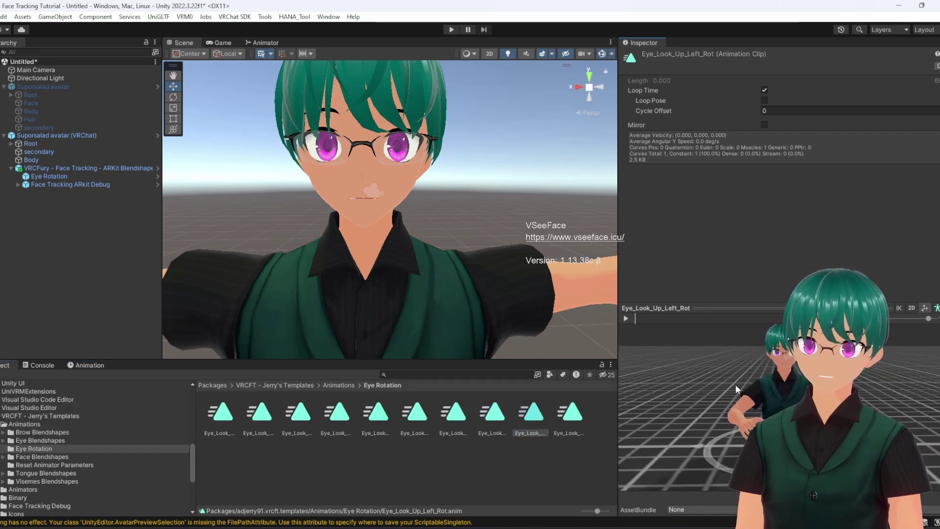
click(108, 365)
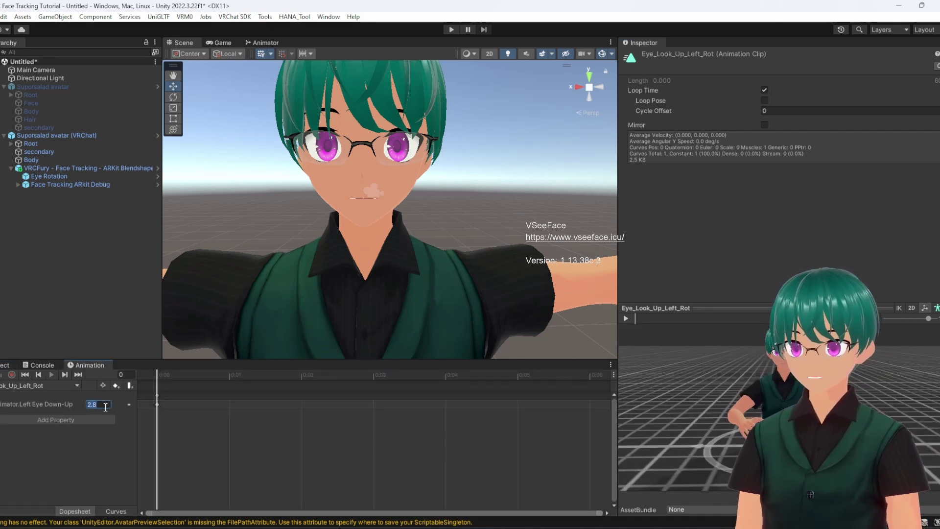
click(6, 366)
click(570, 414)
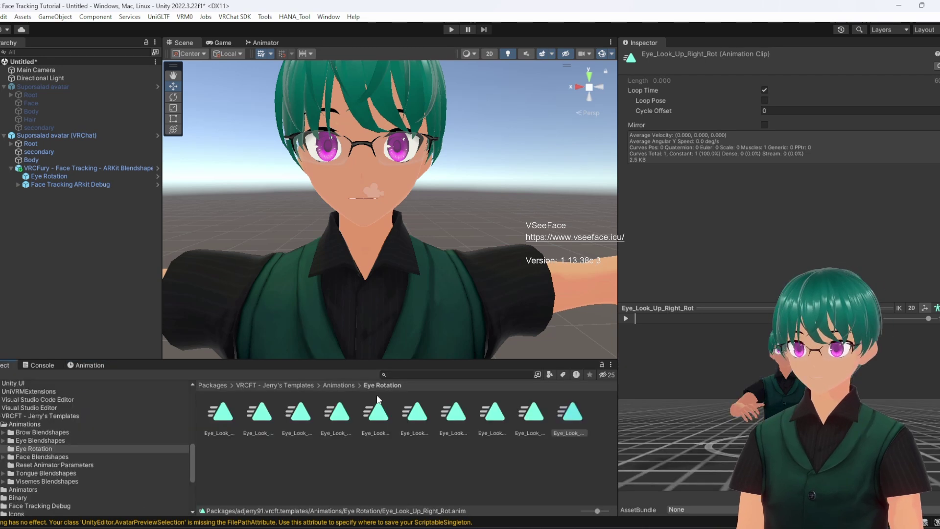
click(339, 385)
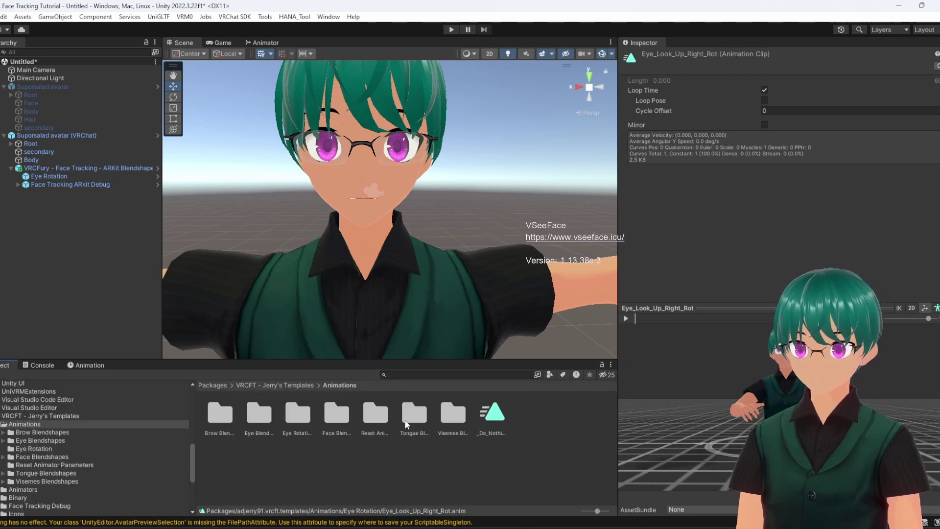
Open the Eye Blendshapes clips and preview Eye_Lid_Blink_Left on the avatar
click(260, 417)
double_click(260, 416)
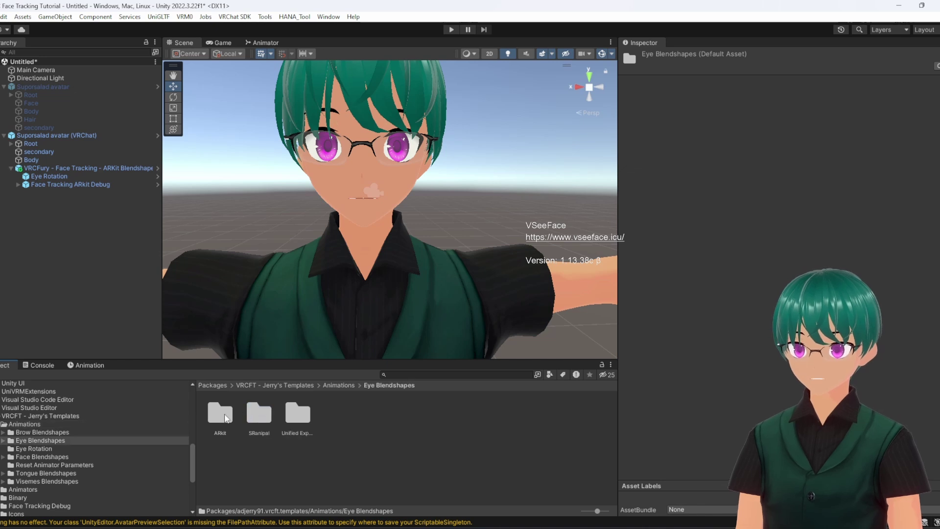
double_click(217, 410)
click(223, 416)
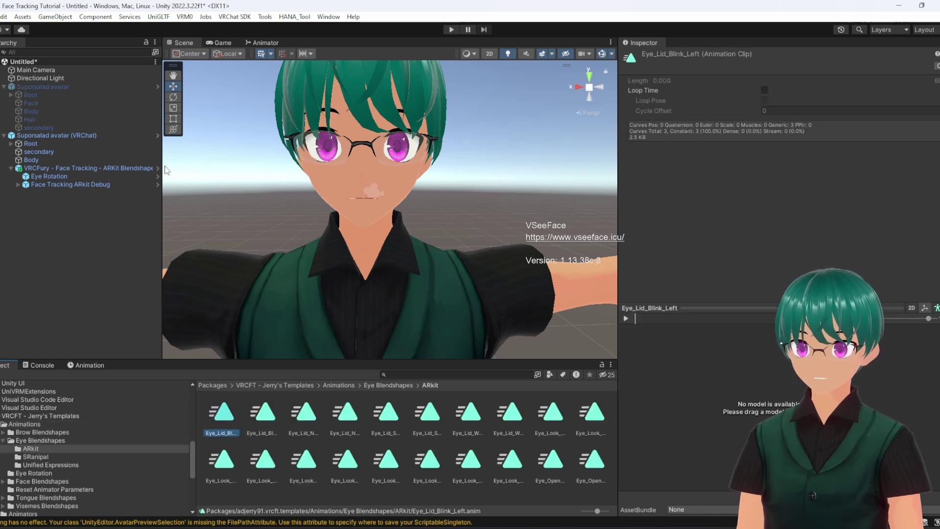
drag(57, 136, 751, 395)
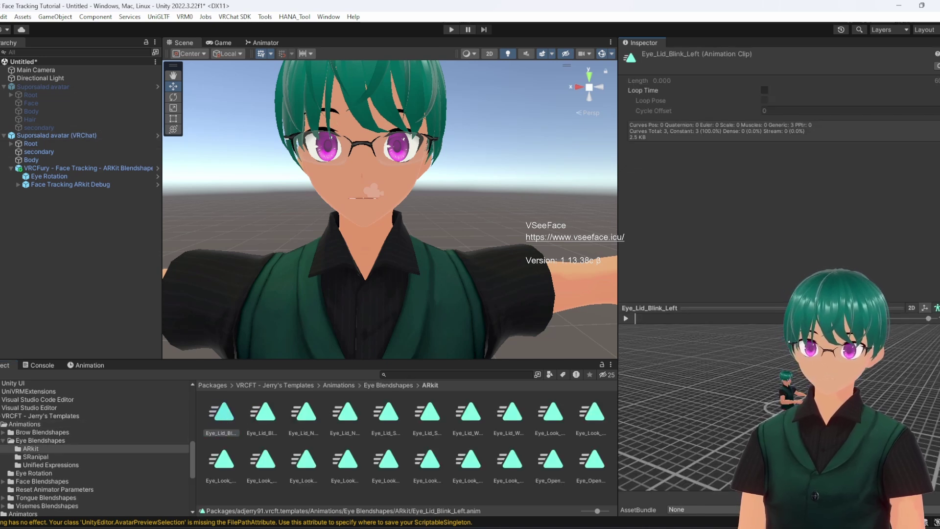
scroll(710, 407, up, 5)
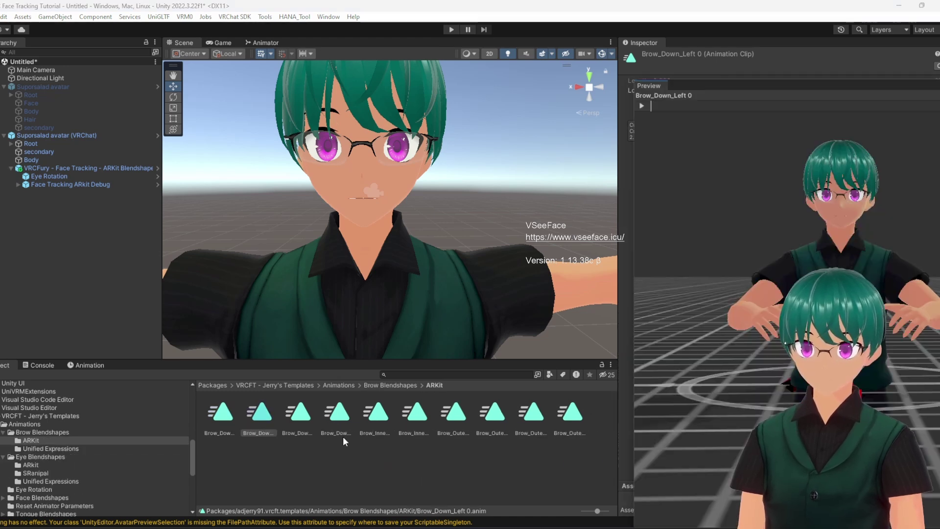
scroll(683, 317, up, 5)
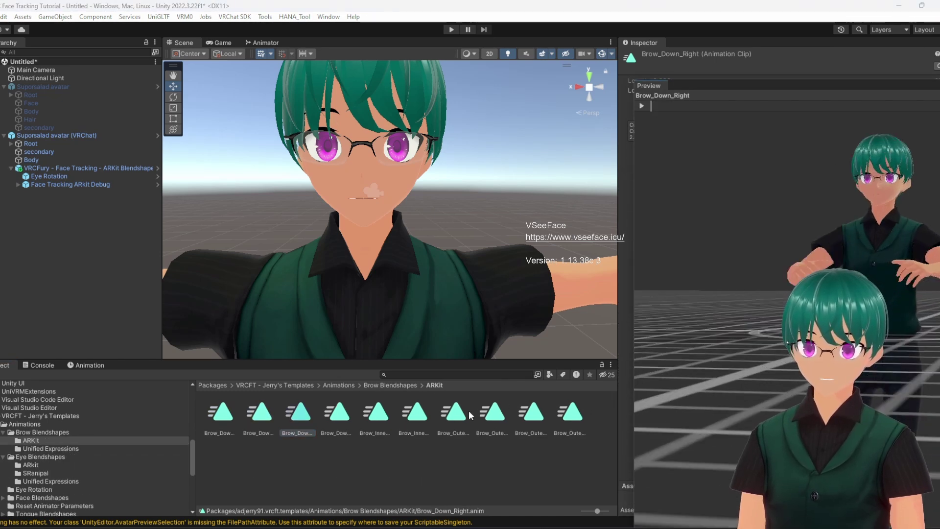
drag(774, 373, 781, 215)
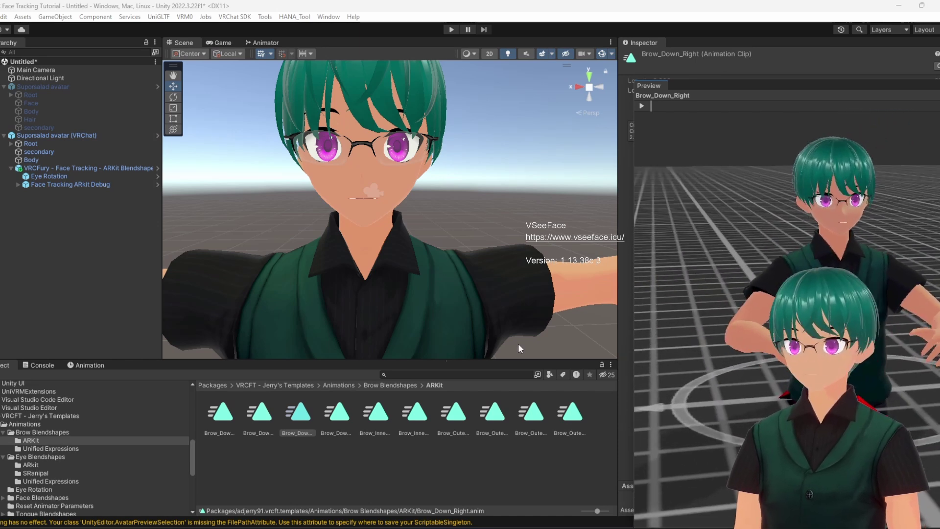
Change Brow_Down_Right's Body blendshape weight from 100 to 50, then check Brow_Down_Right 0
click(91, 366)
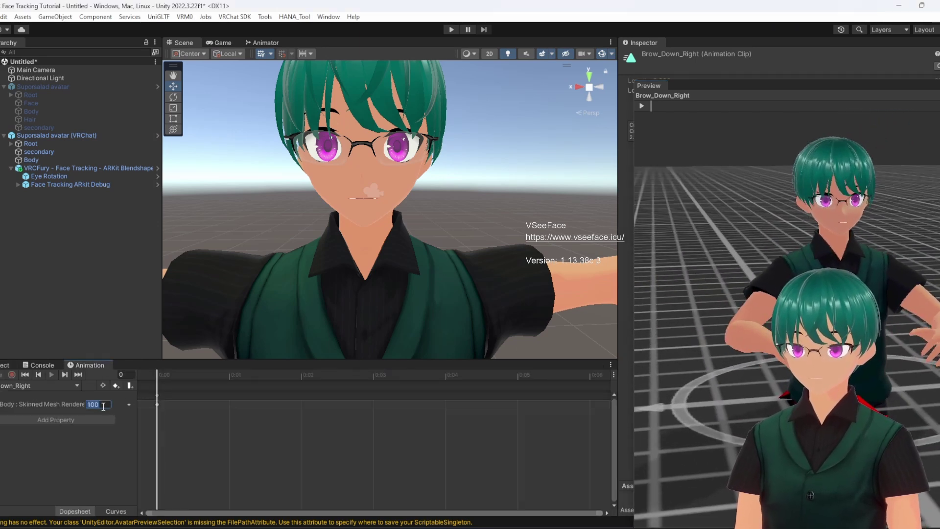
click(103, 406)
text(50)
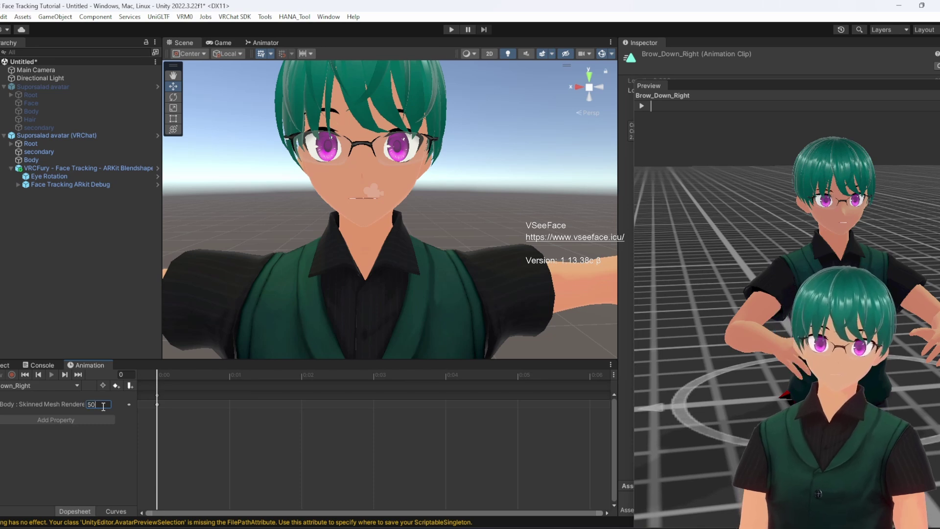
click(4, 365)
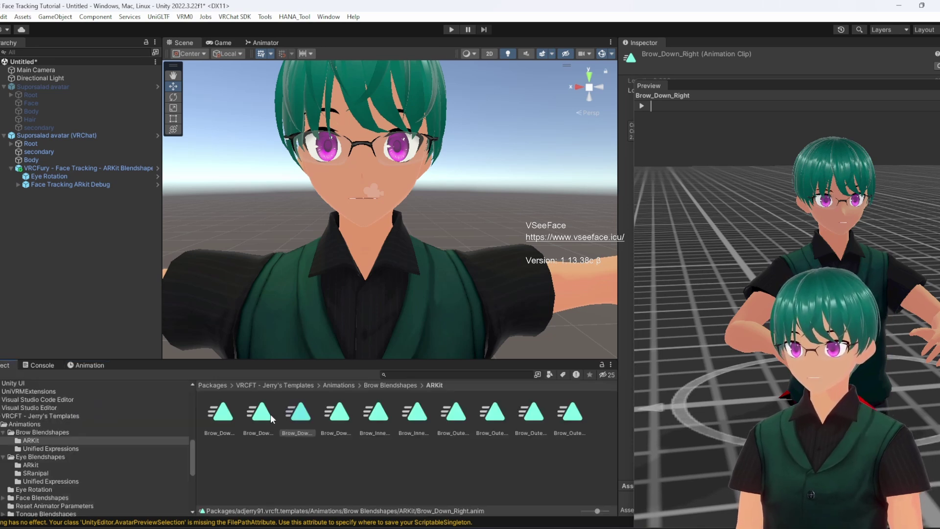
click(331, 411)
click(88, 365)
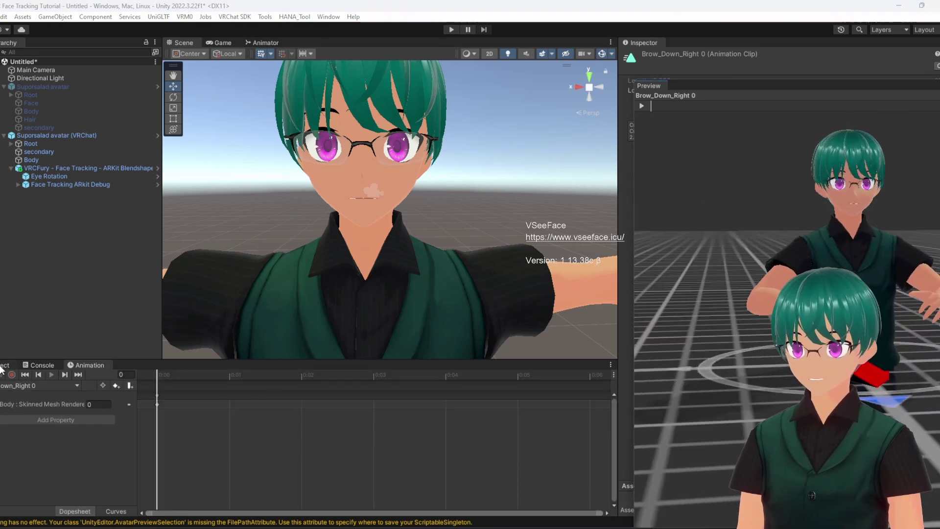
Preview the other brow clips and confirm Brow_Down_Left's blendshape weight of 50
click(4, 366)
click(376, 412)
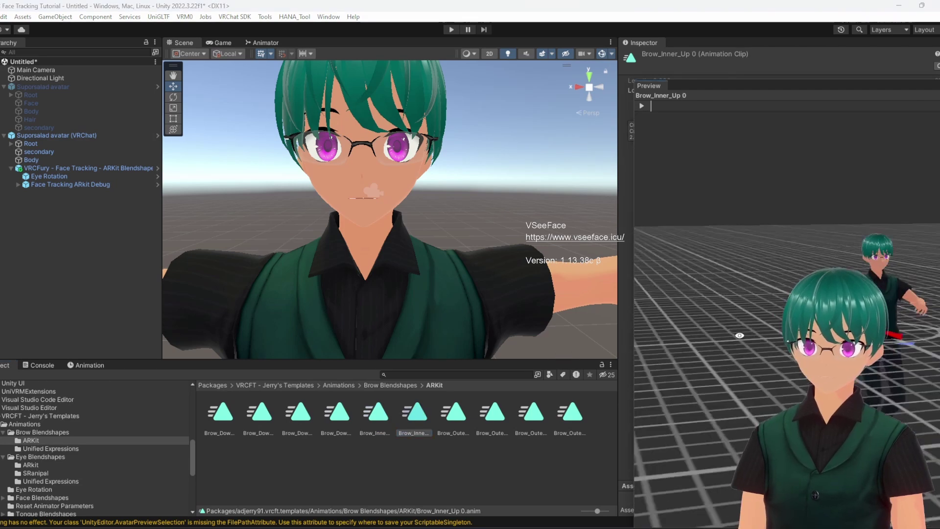
click(295, 417)
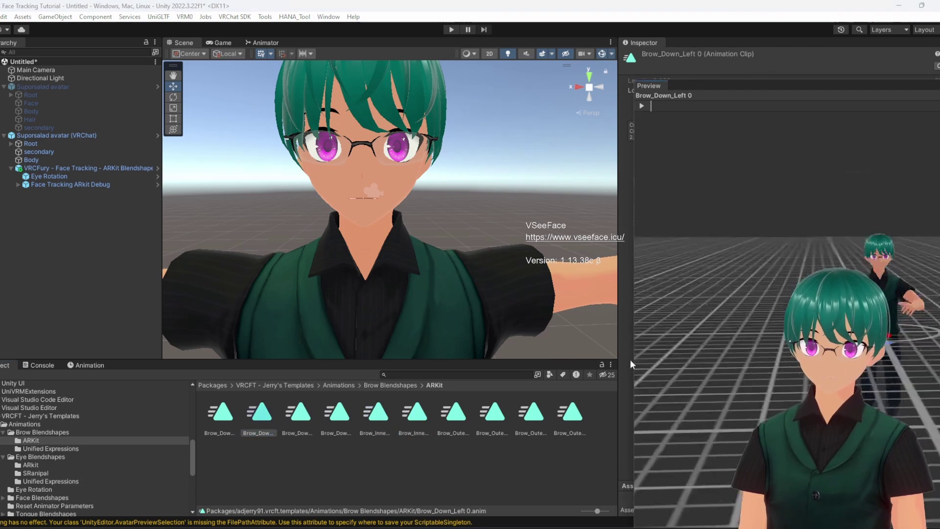
click(331, 415)
click(220, 414)
click(86, 366)
click(107, 405)
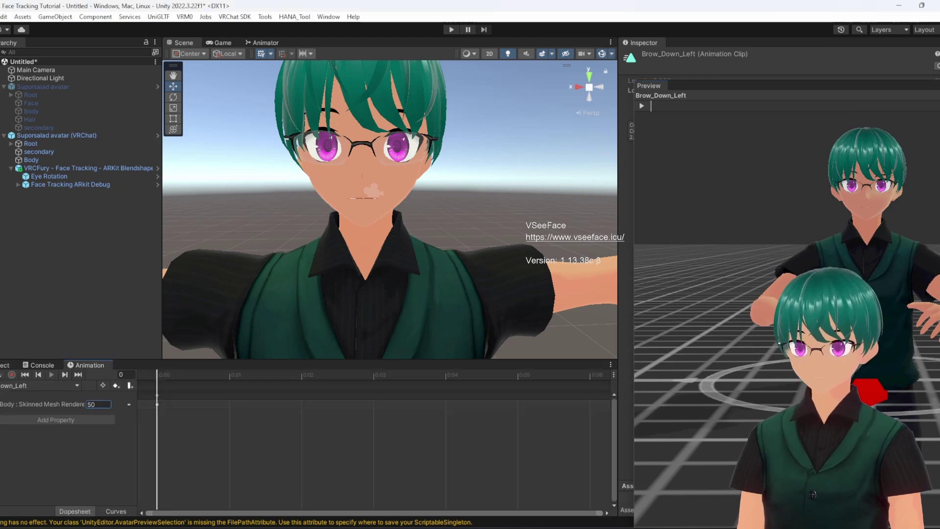
click(6, 366)
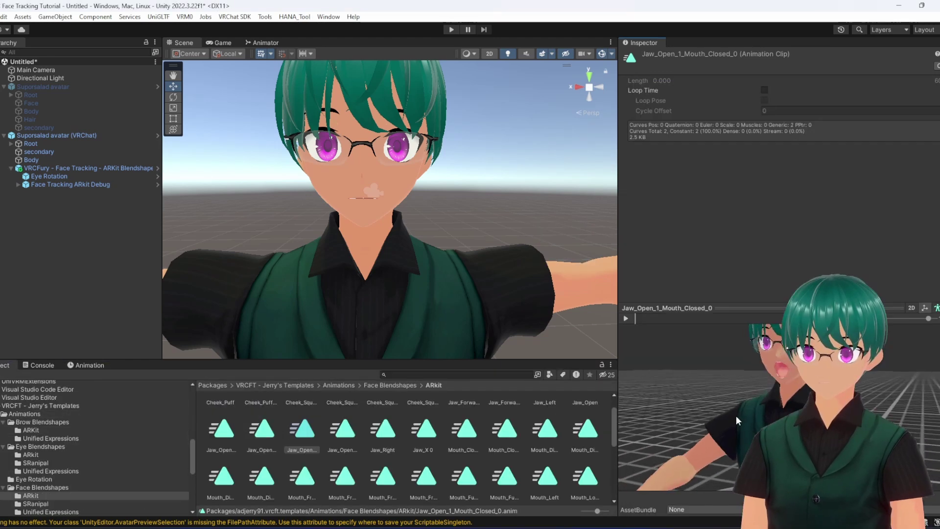
Lower the Jaw_Open_1_Mouth_Closed_0 clip's first blendshape weight to 90
scroll(343, 428, up, 1)
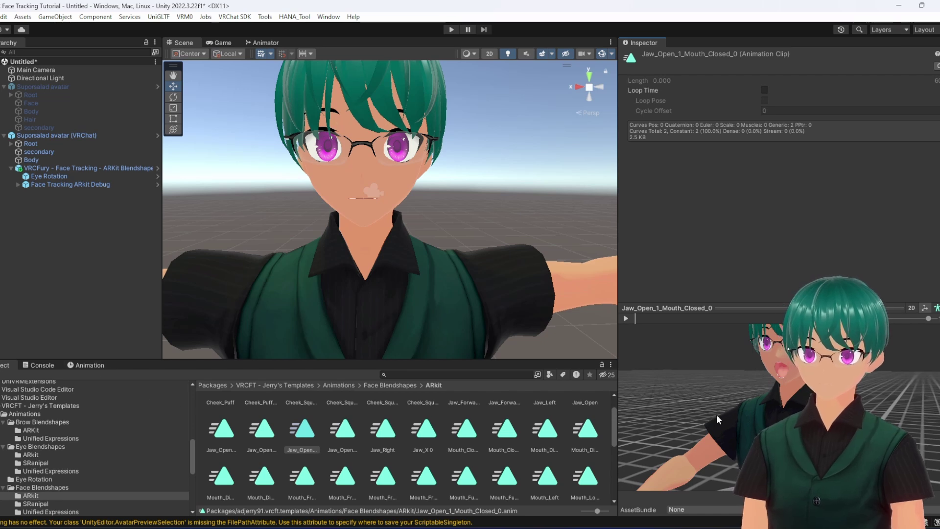
click(82, 366)
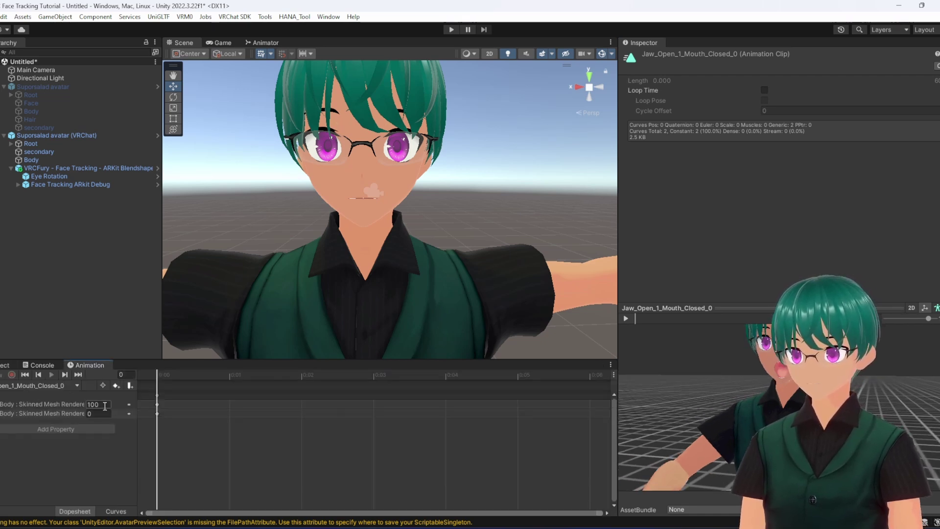
text(90)
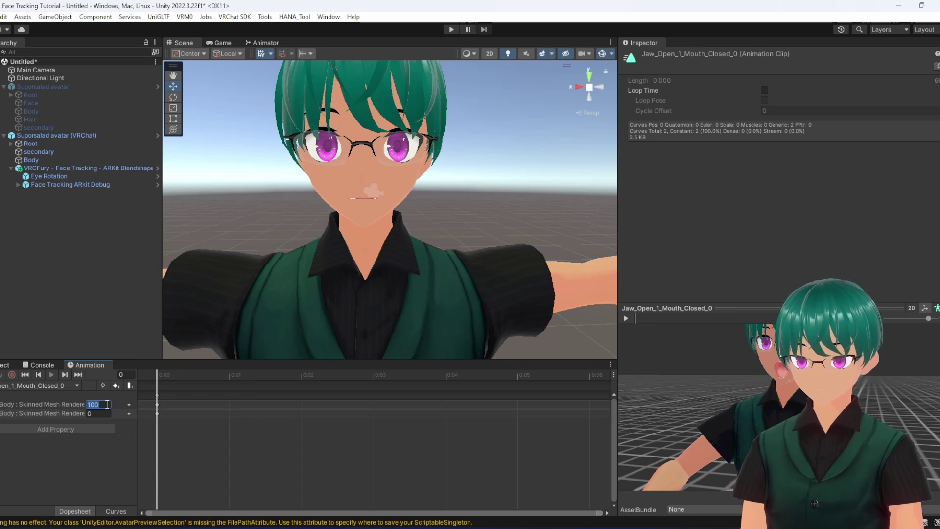
click(5, 367)
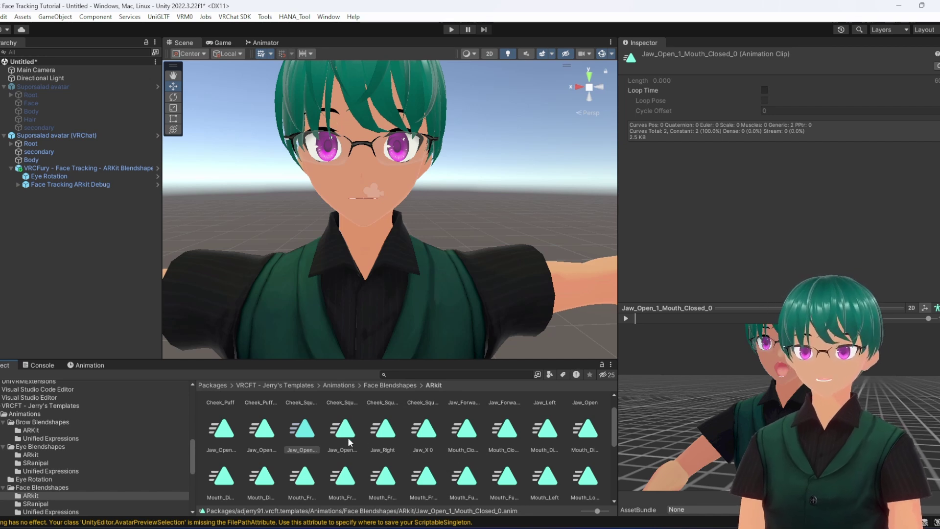
Preview Mouth_Dimple_Right and set the Mouth_Closed clip's blendshape weight to 0.1
scroll(252, 459, down, 3)
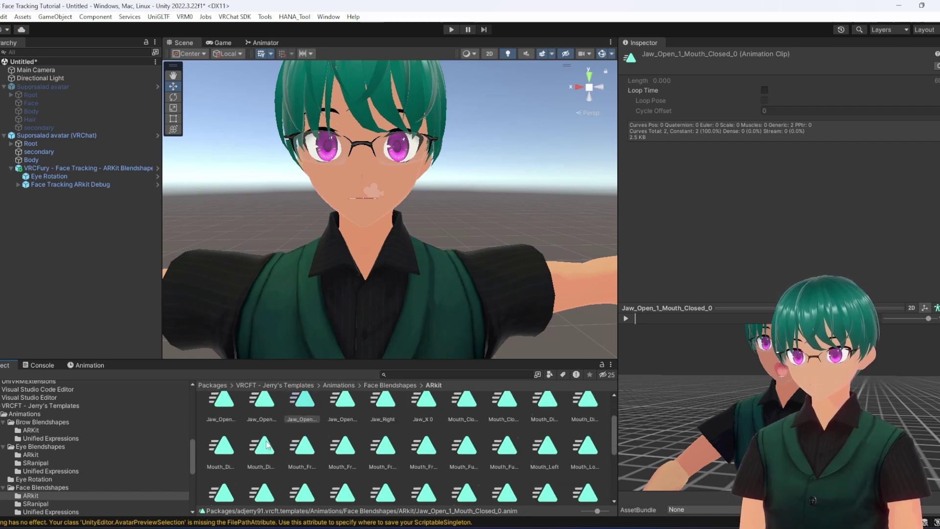
click(222, 422)
scroll(242, 433, up, 3)
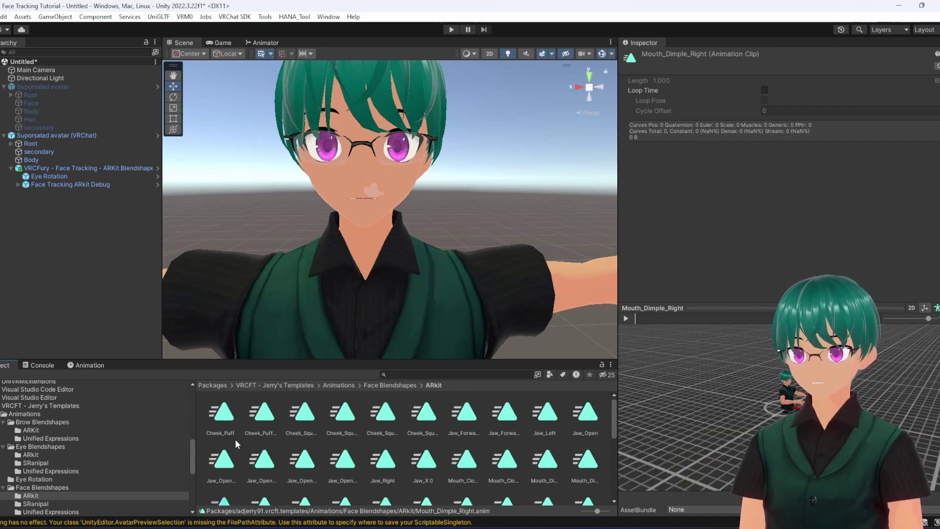
scroll(237, 454, down, 2)
scroll(871, 377, up, 5)
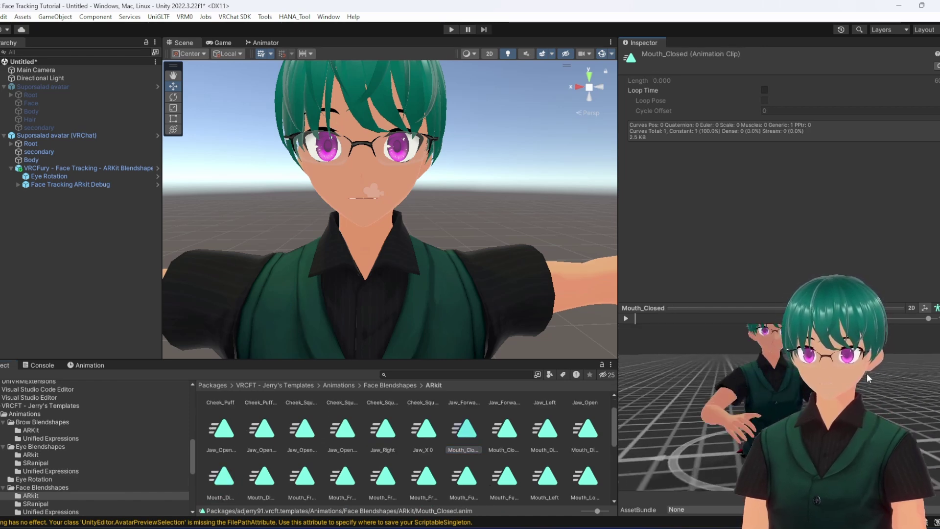
click(99, 366)
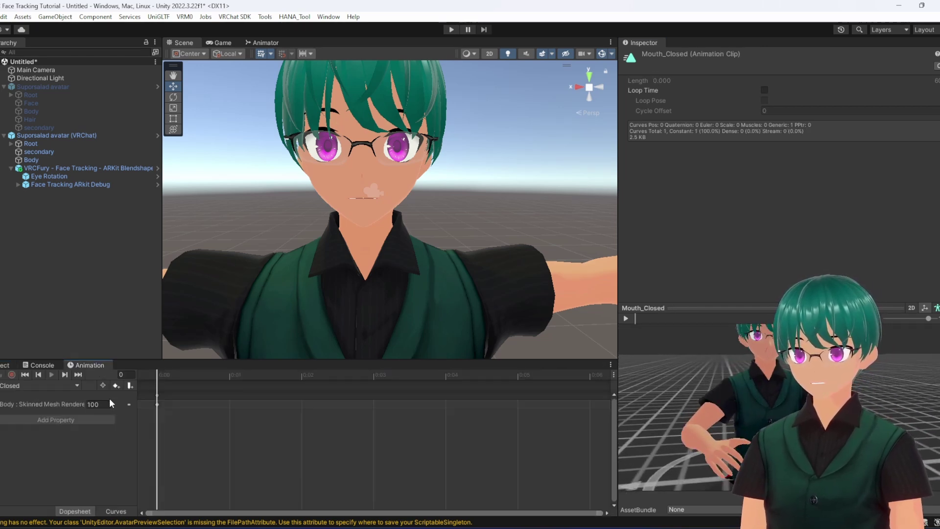
text(0.1)
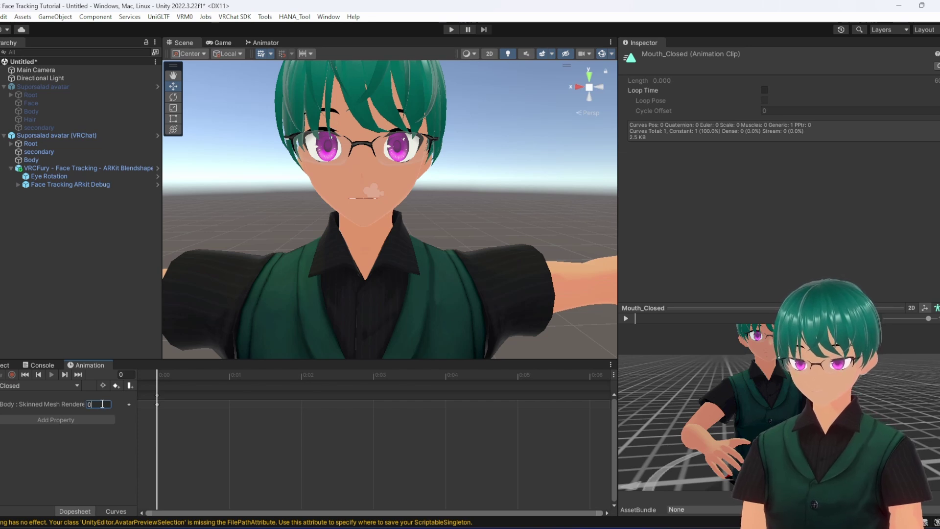
click(2, 367)
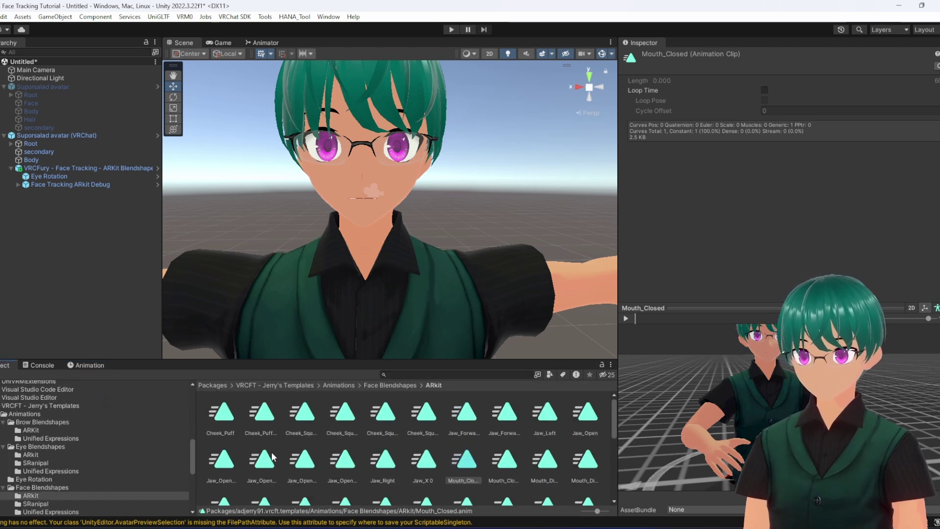
Preview the Mouth_Stretch_Right 0, Mouth_Shrug_Upper 0, Mouth_Frown and Mouth_Left clips
scroll(291, 449, down, 5)
click(302, 460)
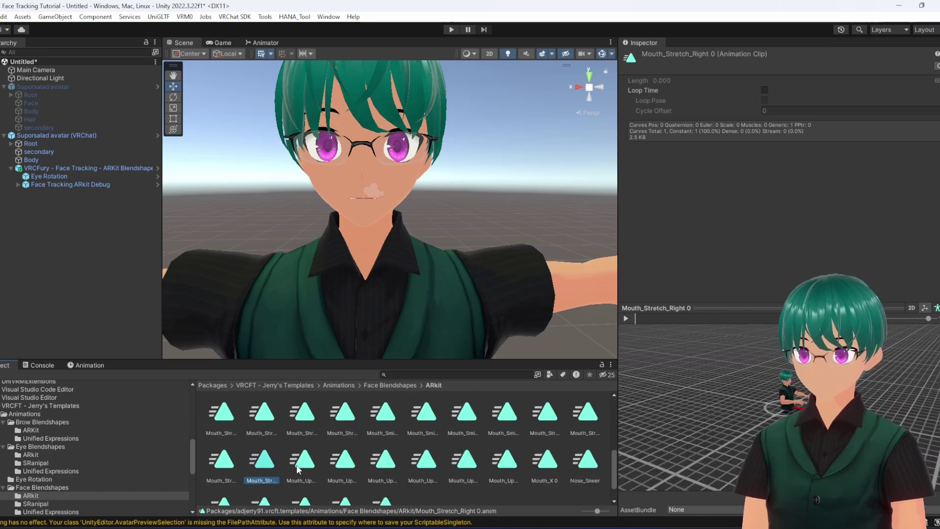
scroll(389, 451, up, 2)
click(262, 425)
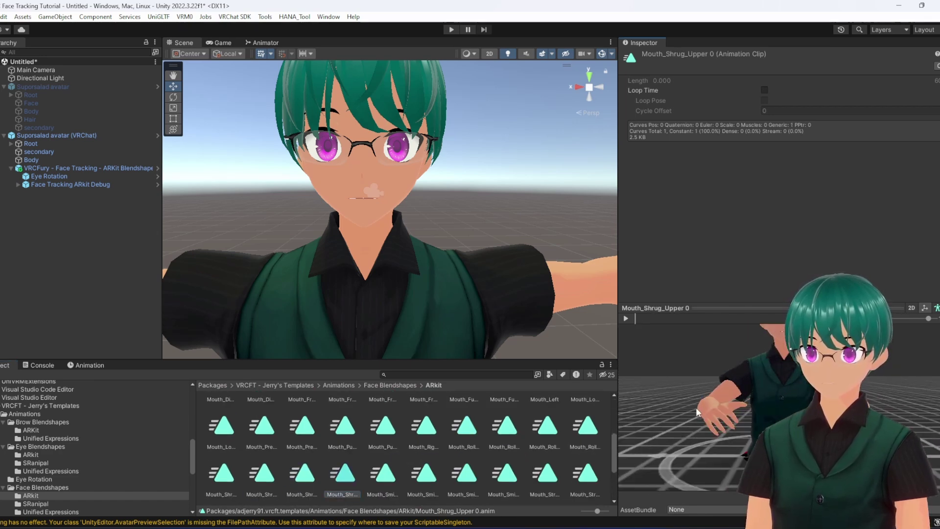
scroll(440, 441, up, 2)
click(302, 438)
click(383, 439)
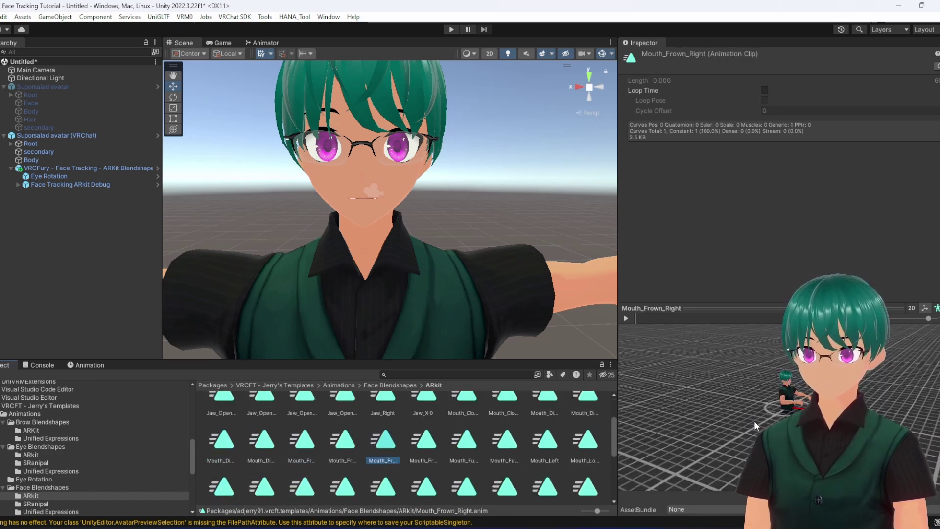
scroll(747, 363, up, 5)
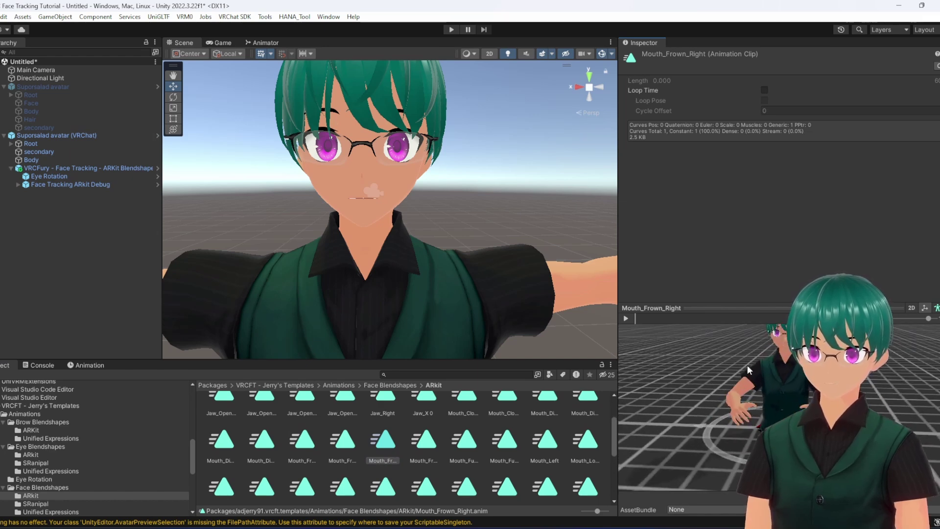
click(544, 438)
scroll(554, 431, down, 3)
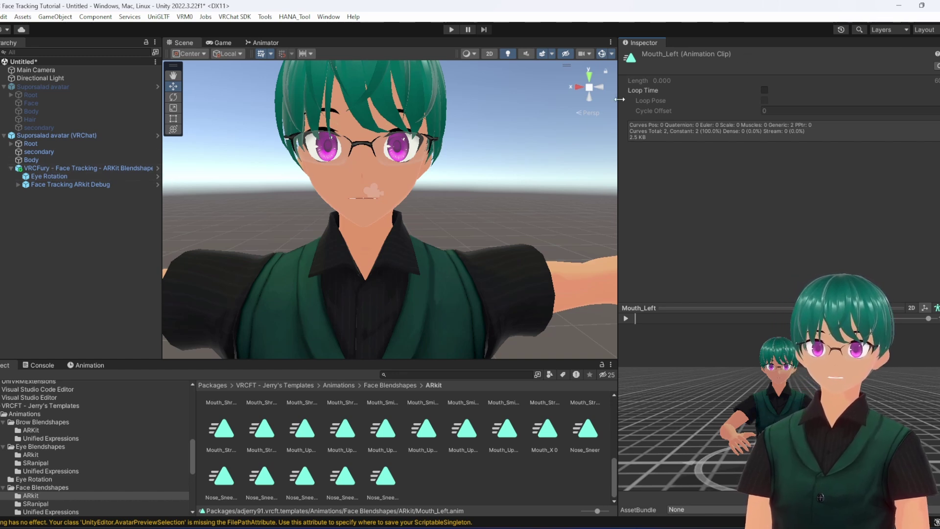
drag(620, 99, 782, 99)
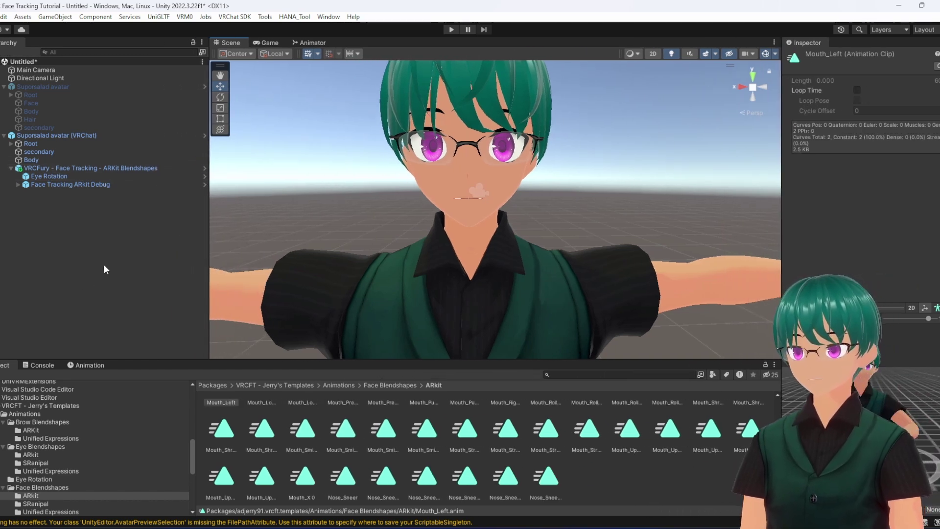
In the VRChat SDK Builder, name the avatar 'Side Face Tracking Test', capture a scene thumbnail, and confirm upload rights
click(231, 18)
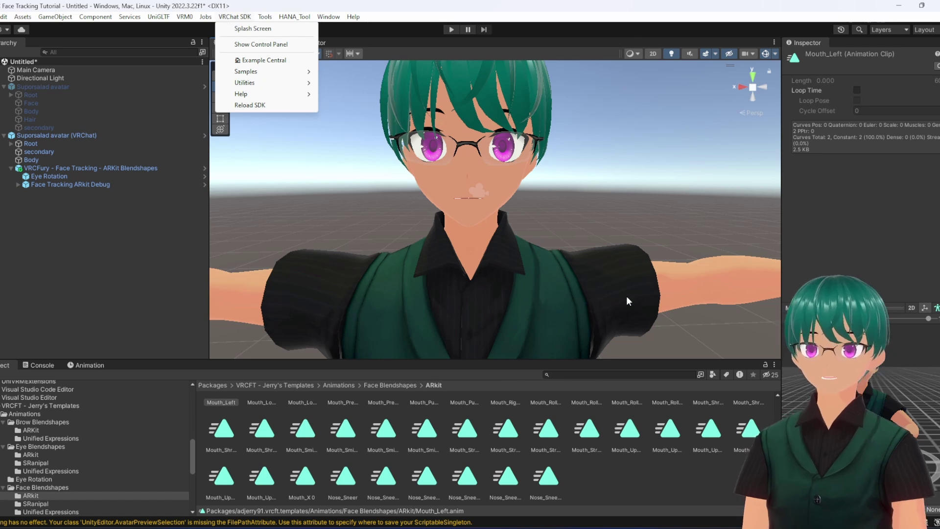
click(247, 44)
text(Face Tracking Test)
click(427, 286)
click(427, 286)
click(353, 453)
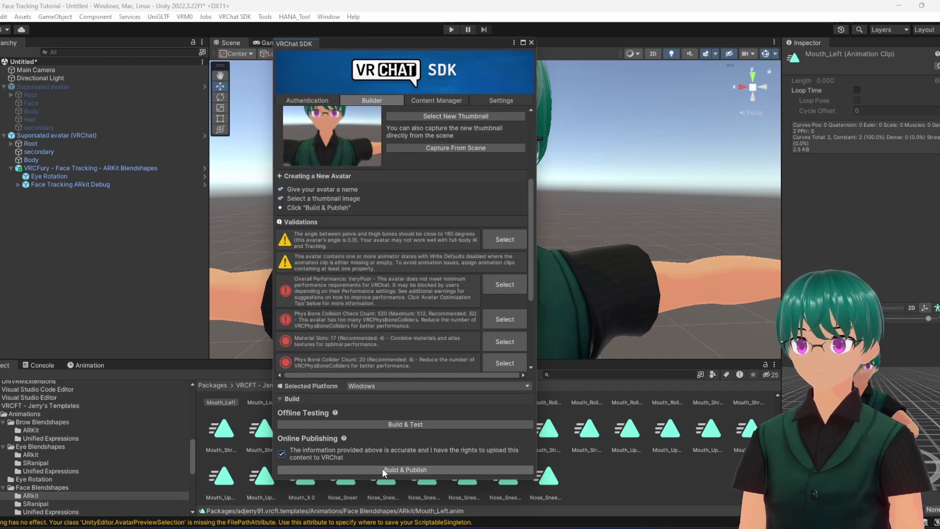
Start Build & Publish, saving the scene as 'side salad'
click(383, 471)
text(side salad)
click(389, 272)
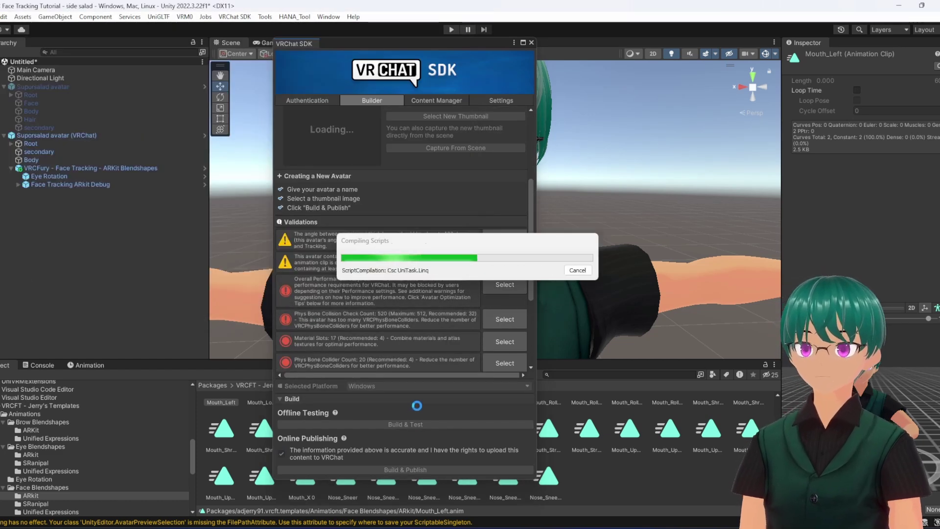